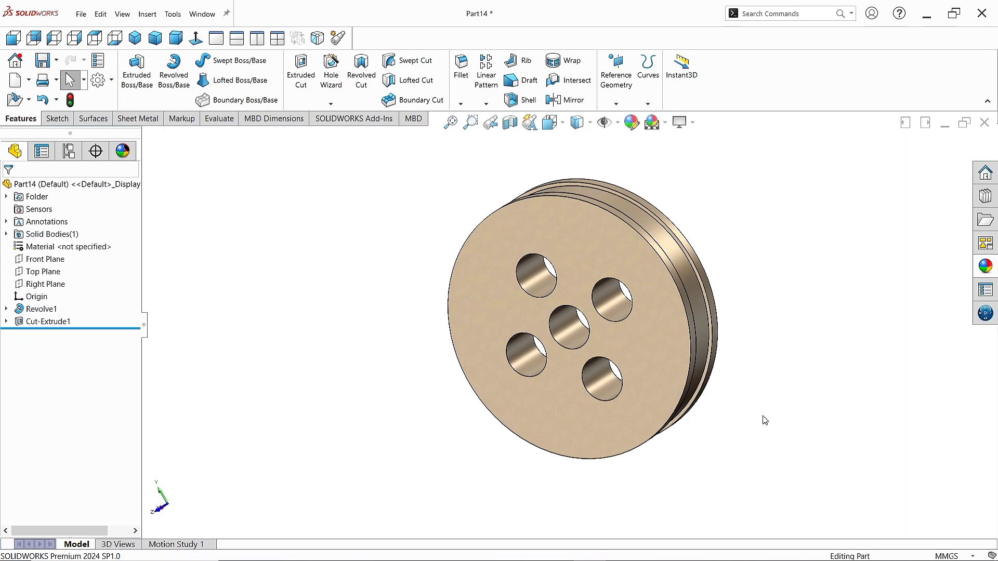
{"action": "scroll", "coordinate": [581, 316], "scroll_direction": "down", "scroll_amount": 2}
{"action": "scroll", "coordinate": [598, 317], "scroll_direction": "up", "scroll_amount": 1}
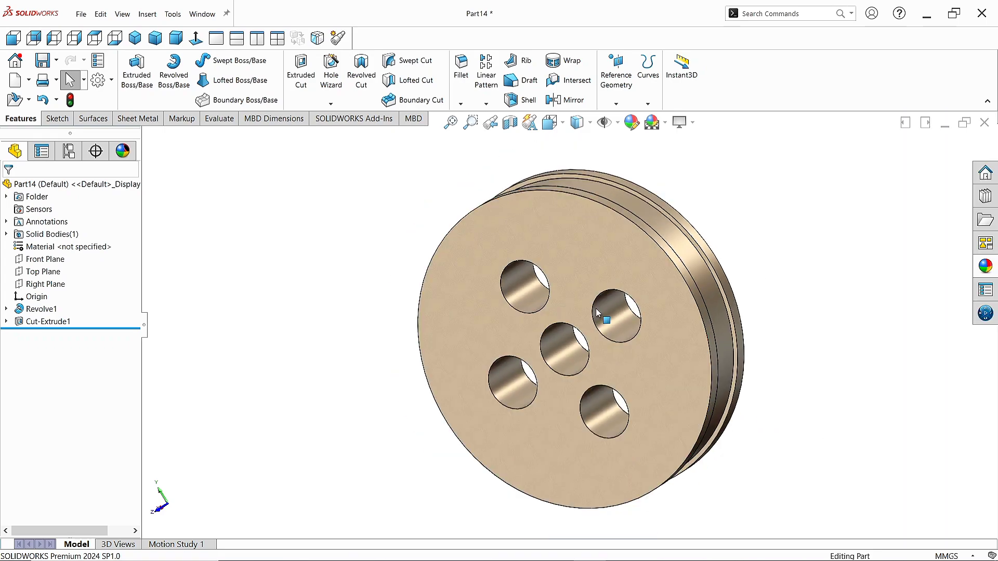
{"action": "middle_click_drag", "start_coordinate": [603, 321], "coordinate": [333, 534]}
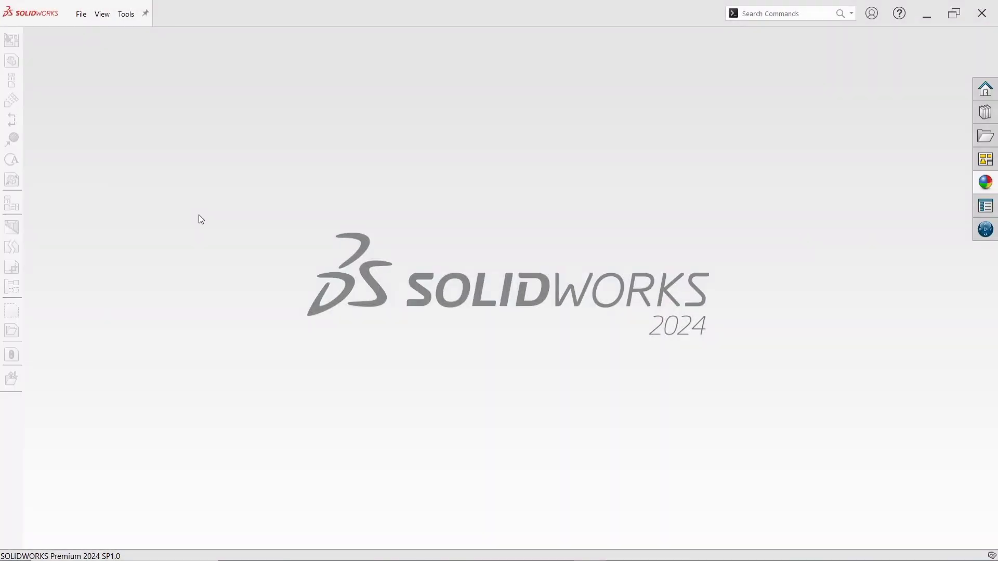
Step: Create a new part document
{"action": "left_click", "coordinate": [81, 14]}
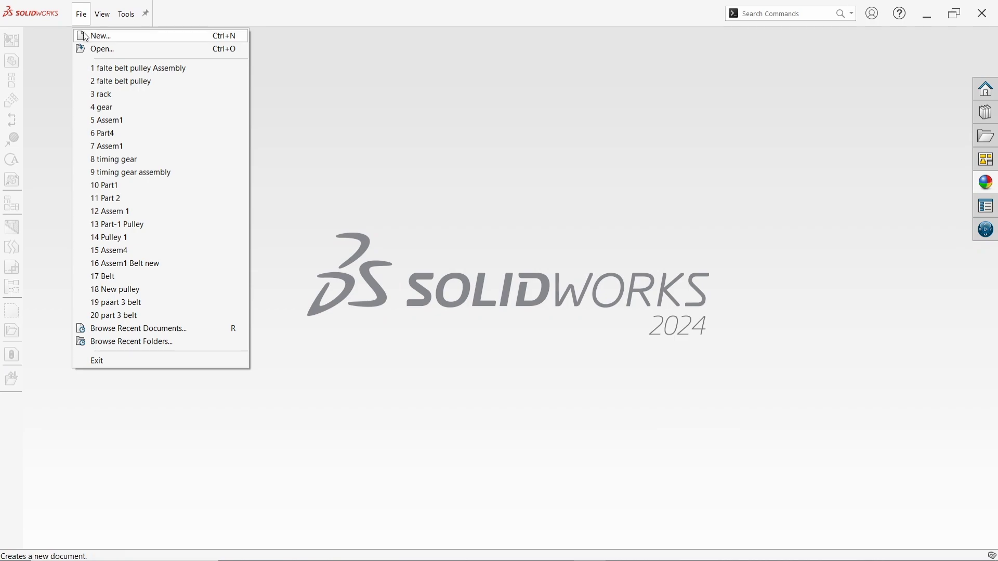
{"action": "left_click", "coordinate": [85, 36]}
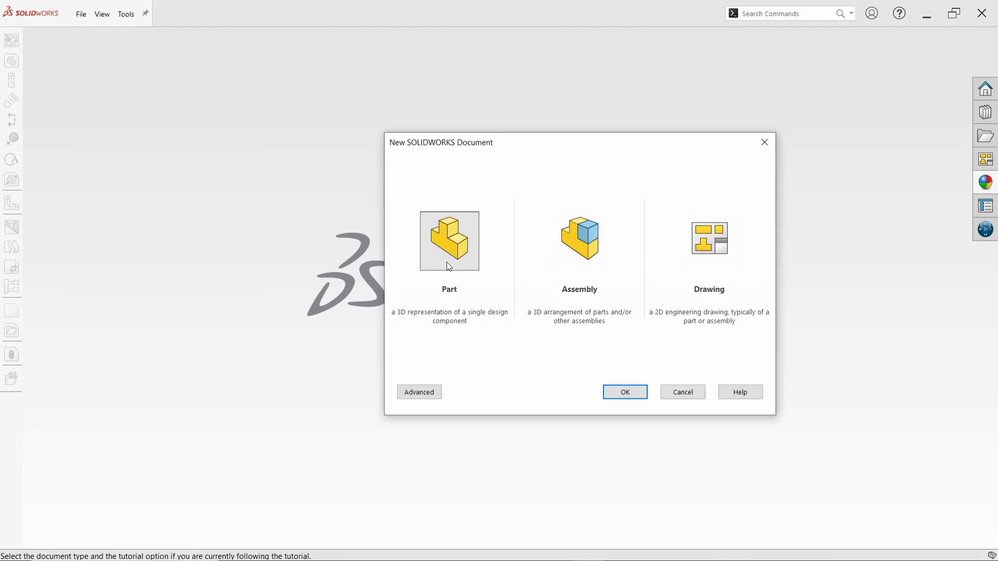
{"action": "left_click", "coordinate": [451, 268]}
{"action": "left_click", "coordinate": [613, 392]}
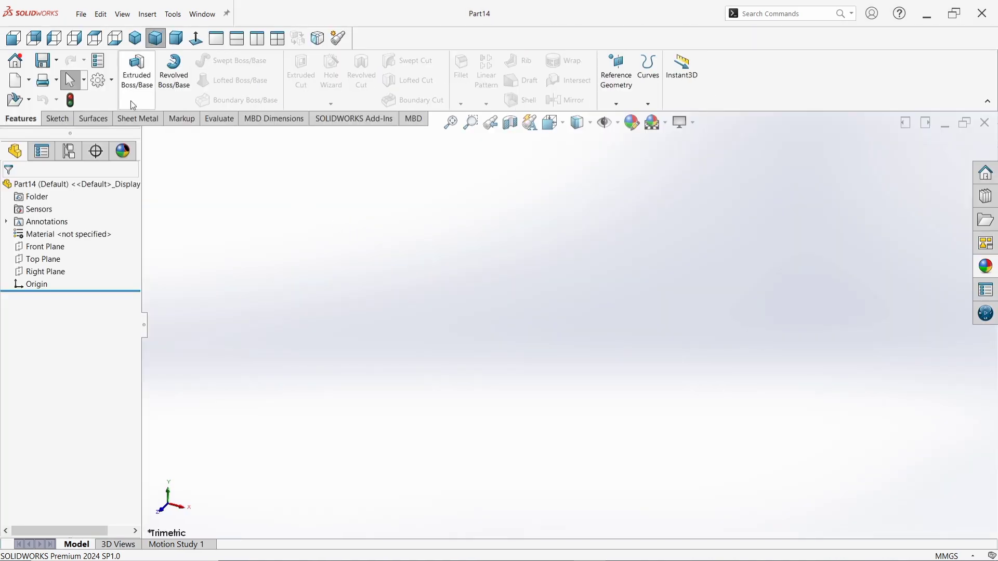
Step: Raise the document's shaded and draft image quality close to High, to a deviation of about 0.16 mm
{"action": "left_click", "coordinate": [102, 80]}
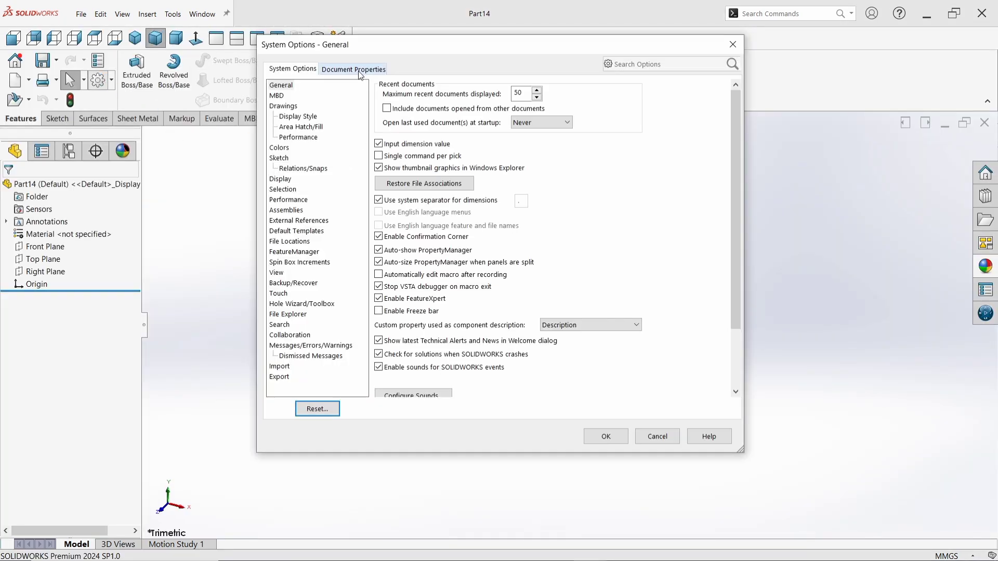
{"action": "left_click", "coordinate": [356, 69]}
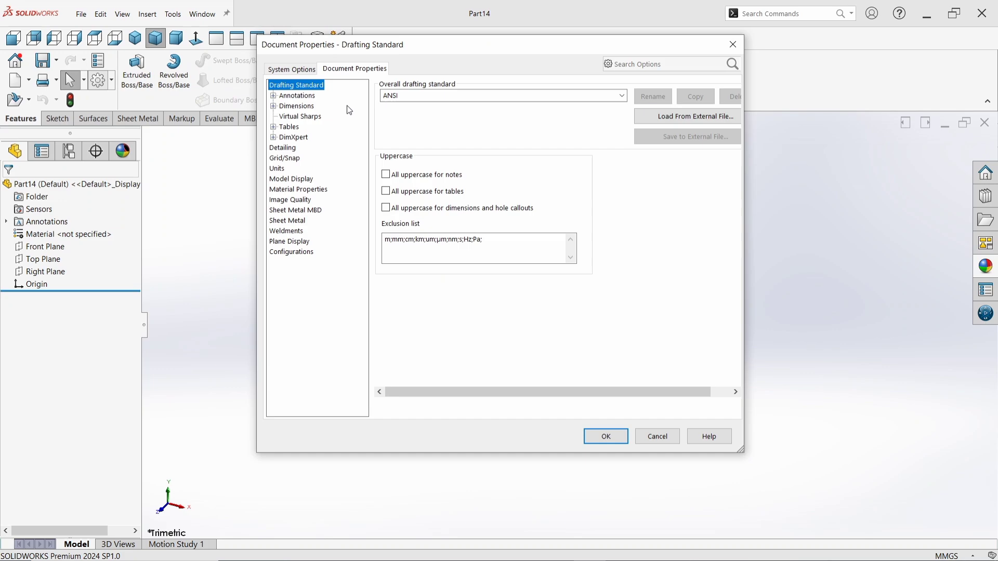
{"action": "left_click", "coordinate": [294, 200]}
{"action": "left_click_drag", "start_coordinate": [482, 106], "coordinate": [548, 116]}
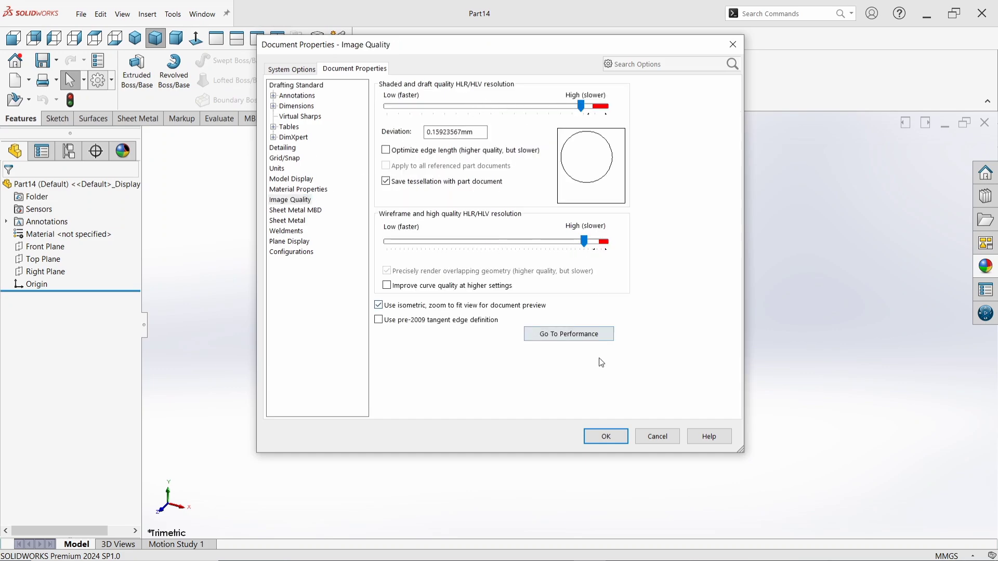
{"action": "left_click", "coordinate": [607, 438]}
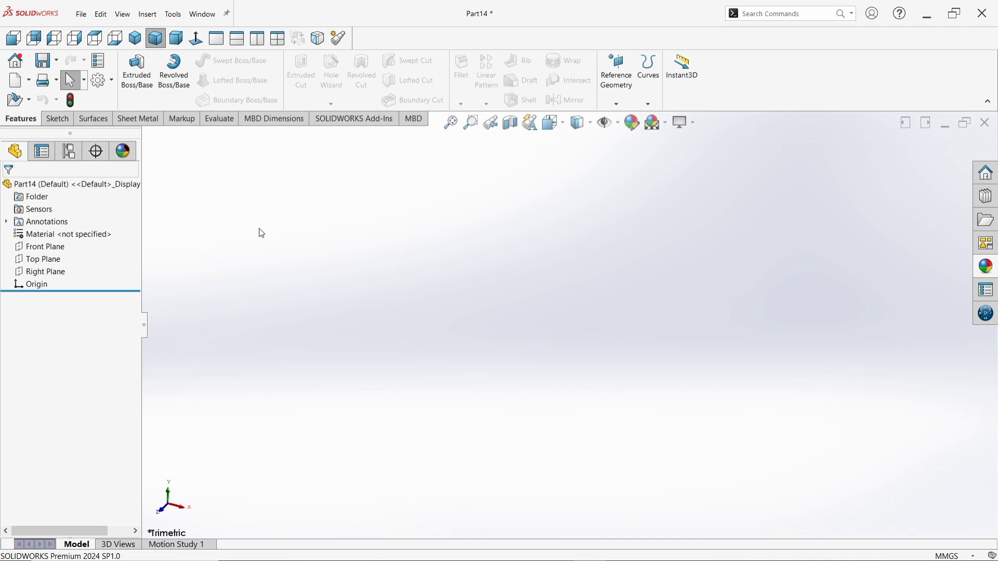
Step: Start a new sketch on the Front Plane
{"action": "left_click", "coordinate": [57, 118]}
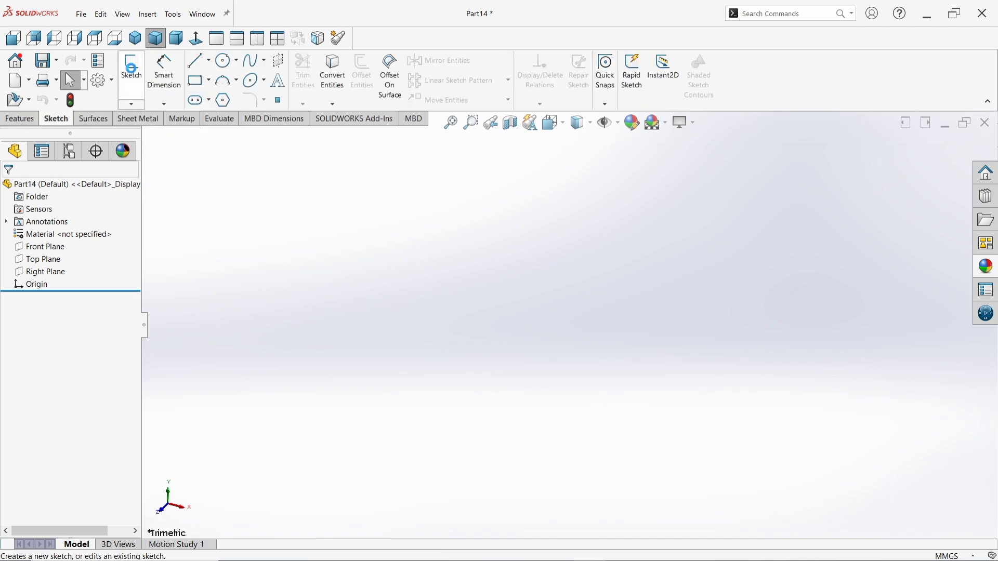
{"action": "left_click", "coordinate": [131, 70]}
{"action": "left_click", "coordinate": [423, 216]}
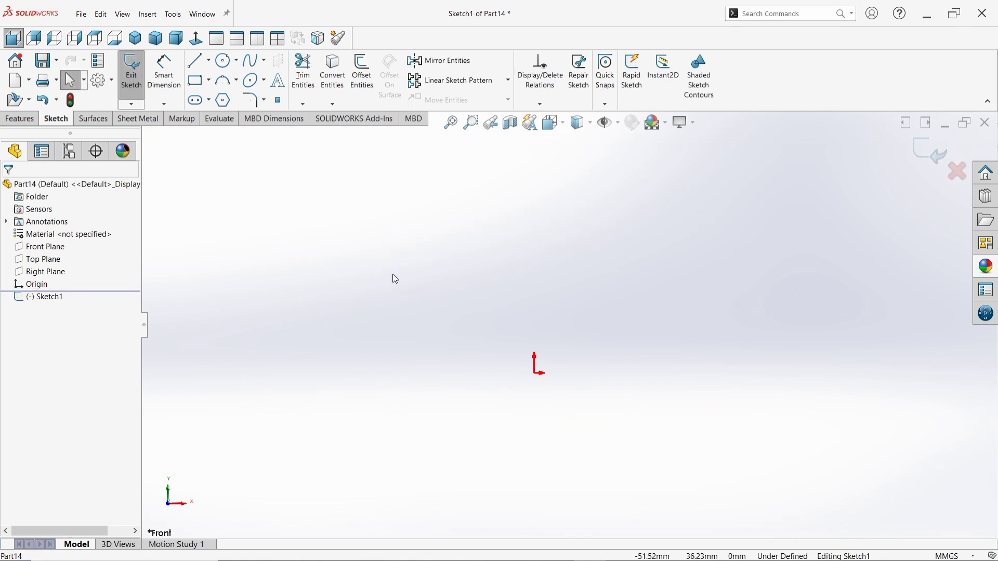
Step: Draw a vertical centerline about 57 mm up from the origin and a horizontal centerline about 49 mm to its left
{"action": "left_click", "coordinate": [210, 63]}
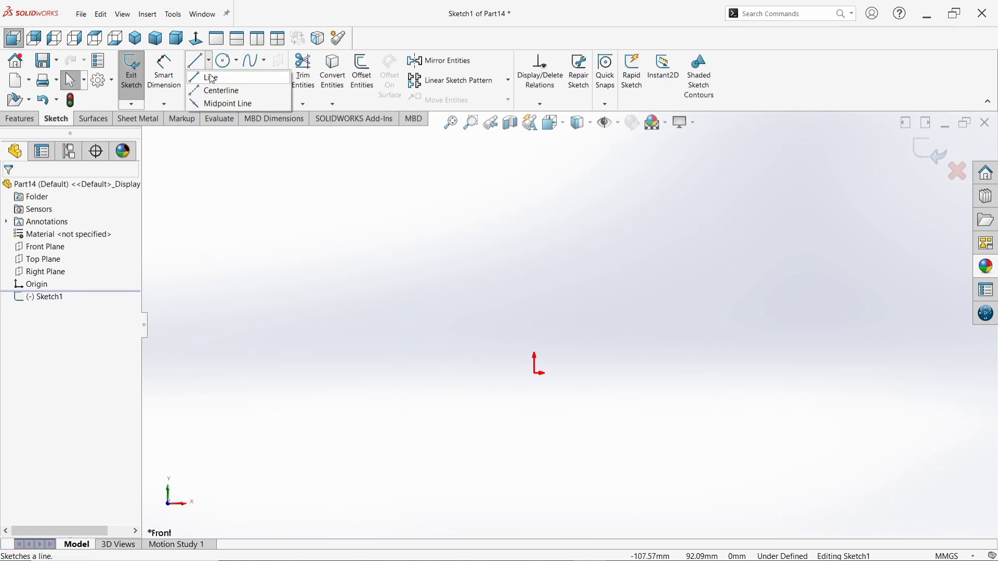
{"action": "left_click", "coordinate": [218, 90]}
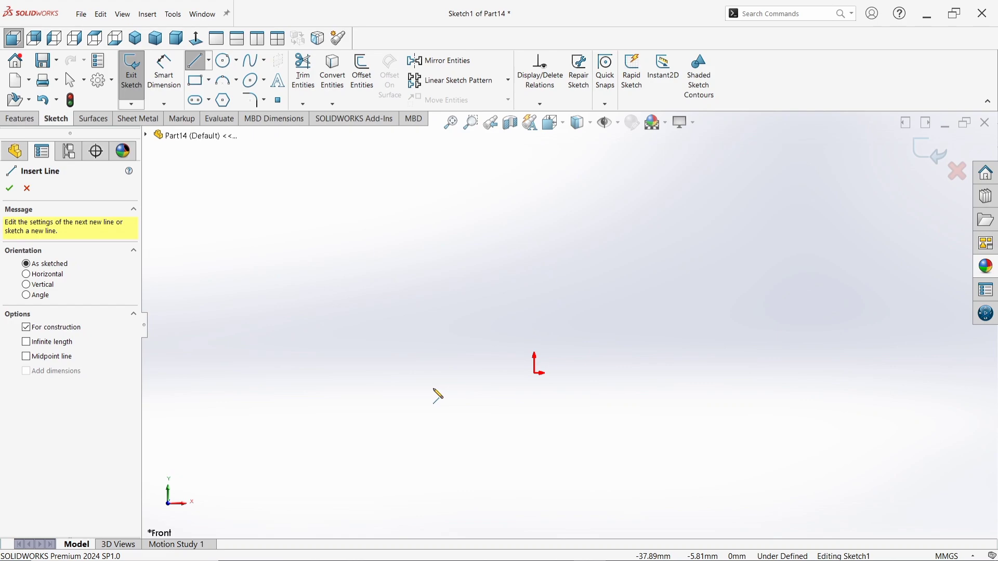
{"action": "left_click", "coordinate": [536, 364]}
{"action": "left_click", "coordinate": [535, 219]}
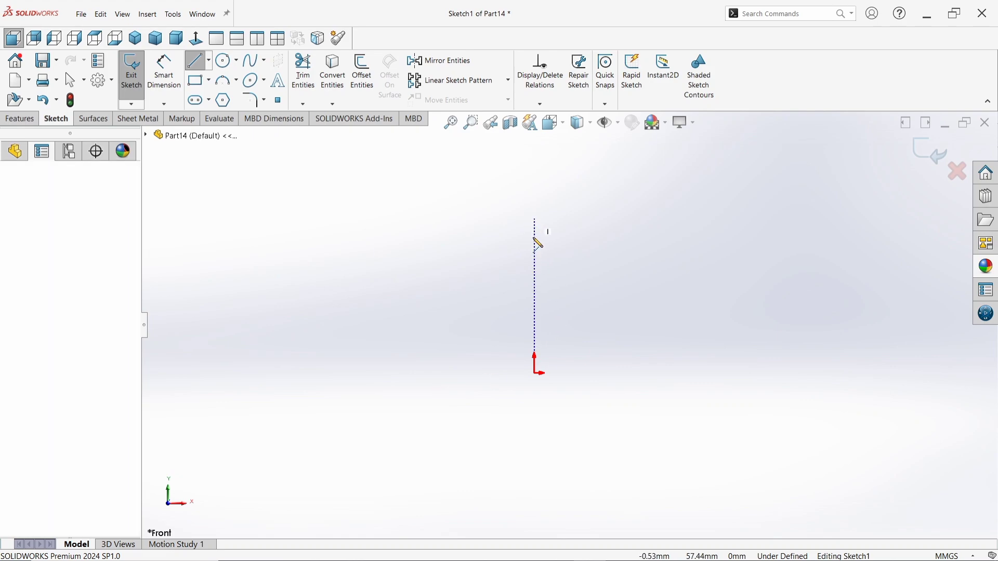
{"action": "left_click", "coordinate": [535, 373]}
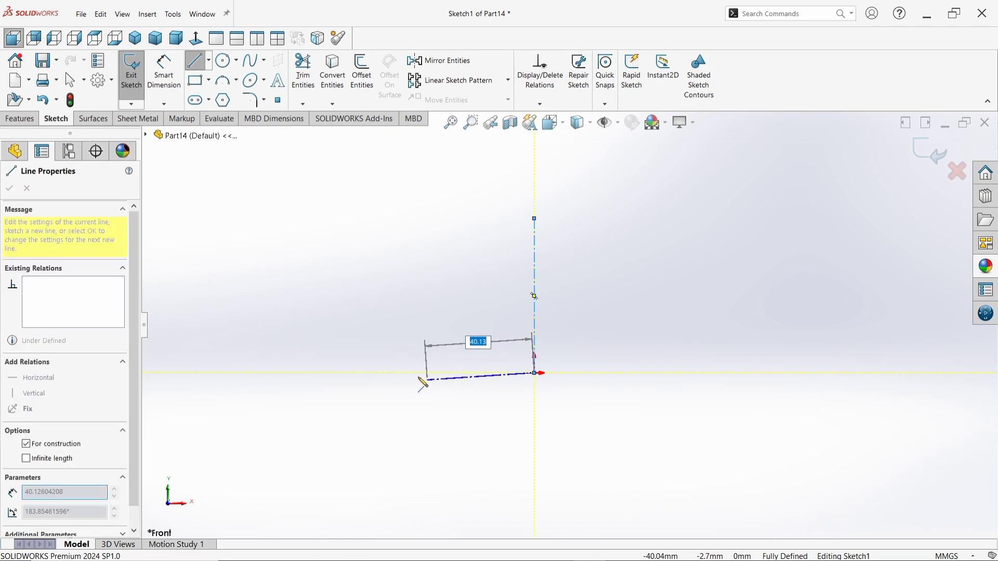
{"action": "left_click", "coordinate": [404, 374]}
{"action": "right_click", "coordinate": [408, 377]}
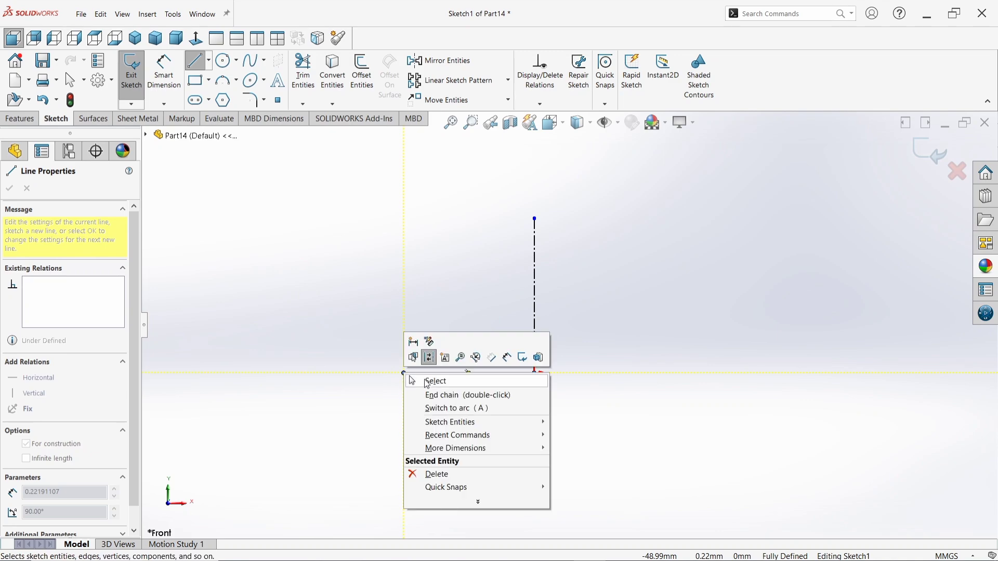
{"action": "left_click", "coordinate": [427, 383]}
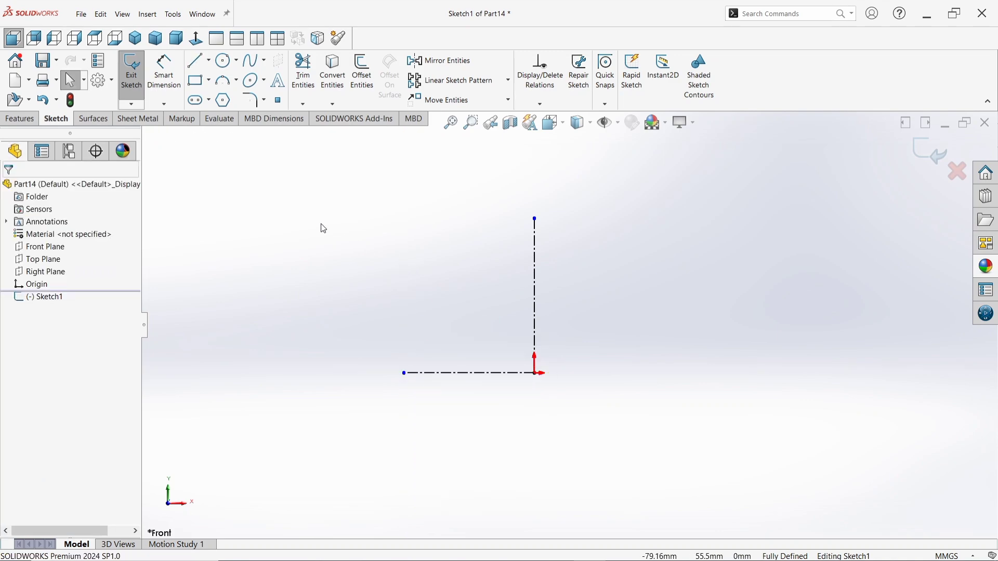
Step: Sketch a five-line stepped half profile right of the vertical centerline, about 28 mm wide and 39 mm high, with a raised outer rim
{"action": "key", "text": "s"}
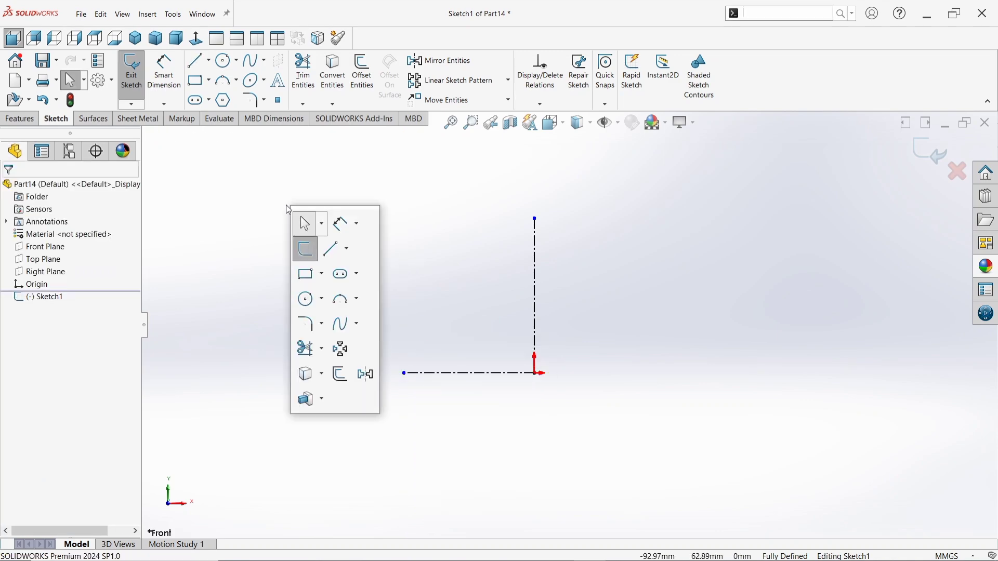
{"action": "left_click", "coordinate": [335, 250]}
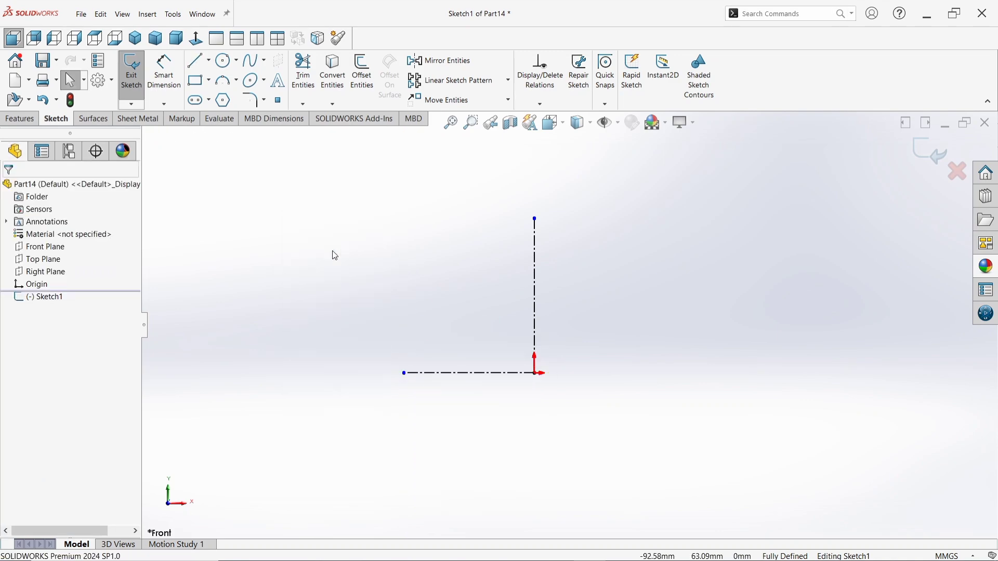
{"action": "left_click", "coordinate": [536, 346]}
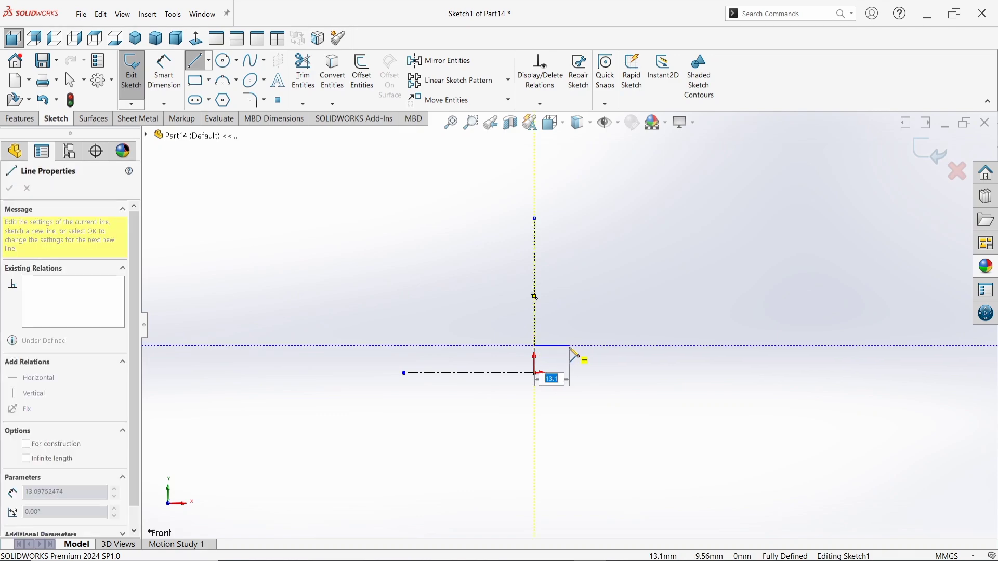
{"action": "left_click", "coordinate": [610, 346]}
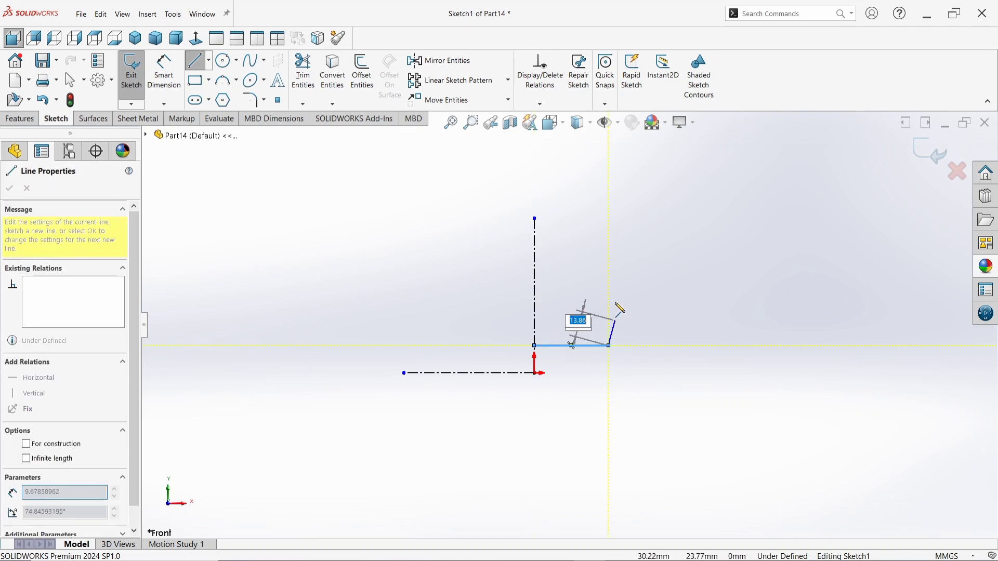
{"action": "double_click", "coordinate": [610, 243]}
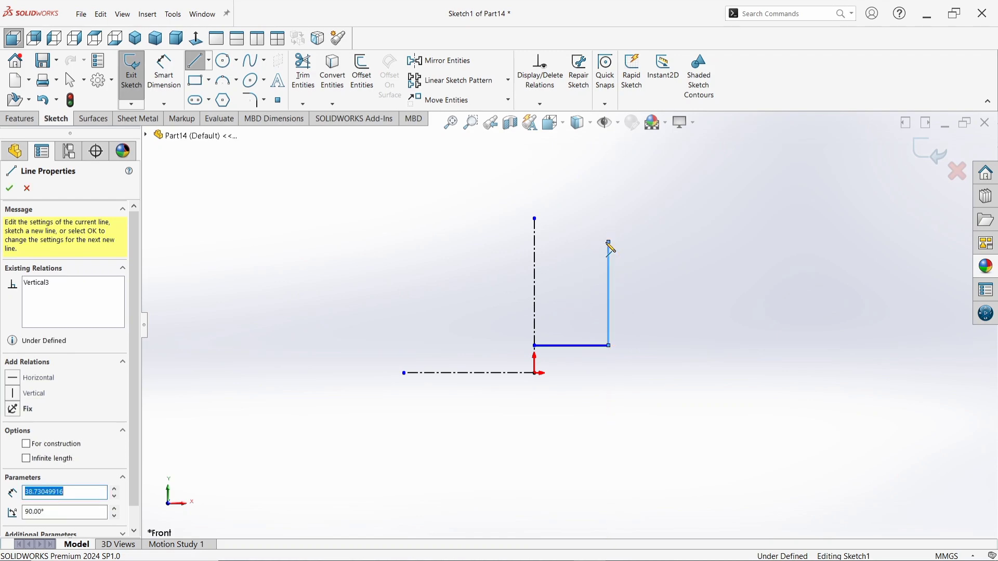
{"action": "left_click", "coordinate": [609, 243]}
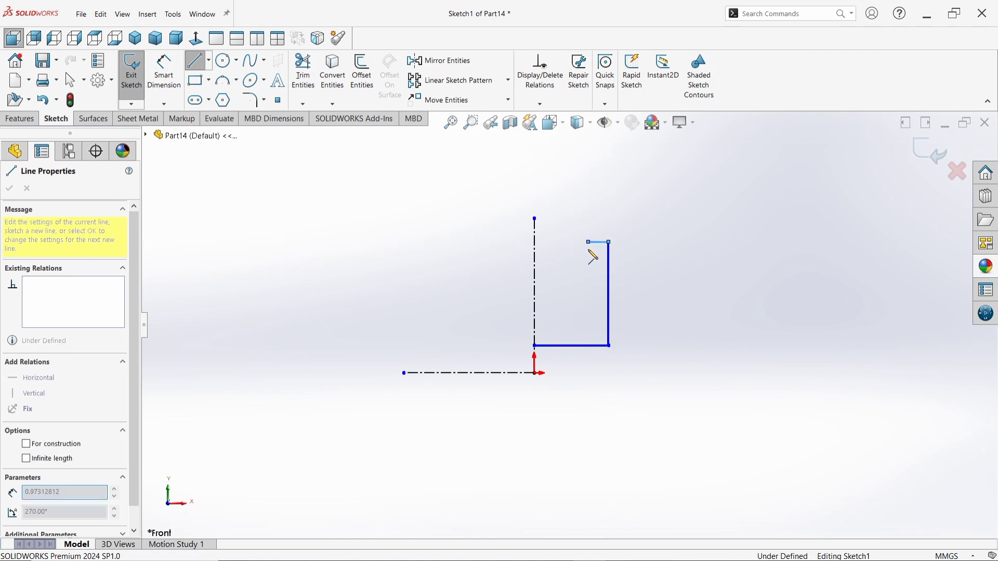
{"action": "left_click", "coordinate": [588, 258]}
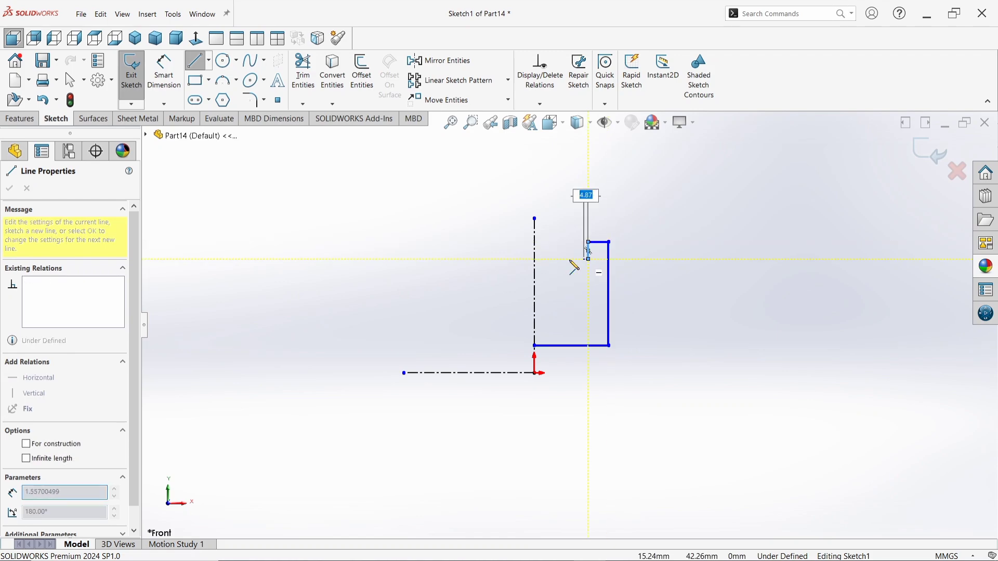
{"action": "left_click", "coordinate": [536, 259]}
{"action": "right_click", "coordinate": [535, 260]}
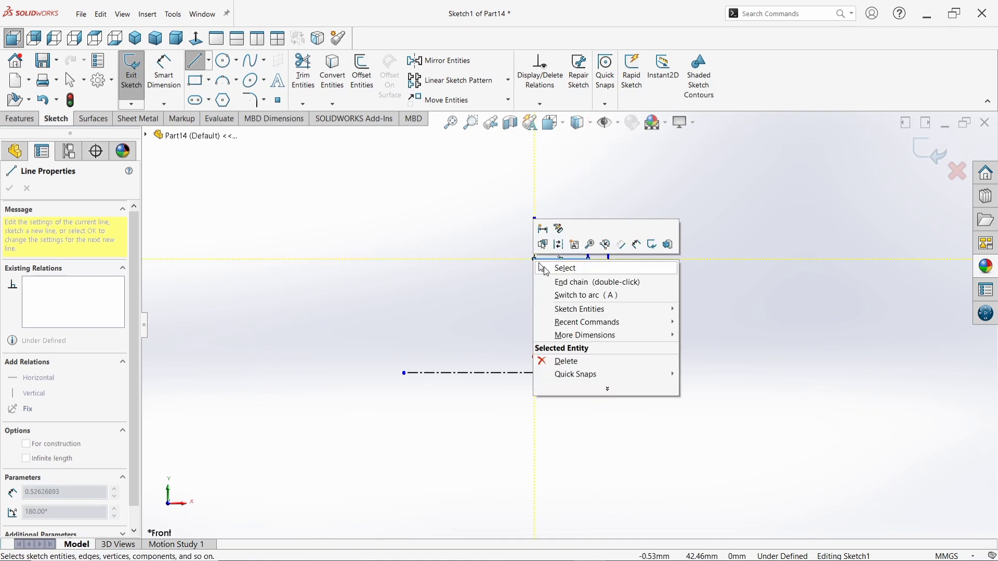
{"action": "left_click", "coordinate": [545, 269]}
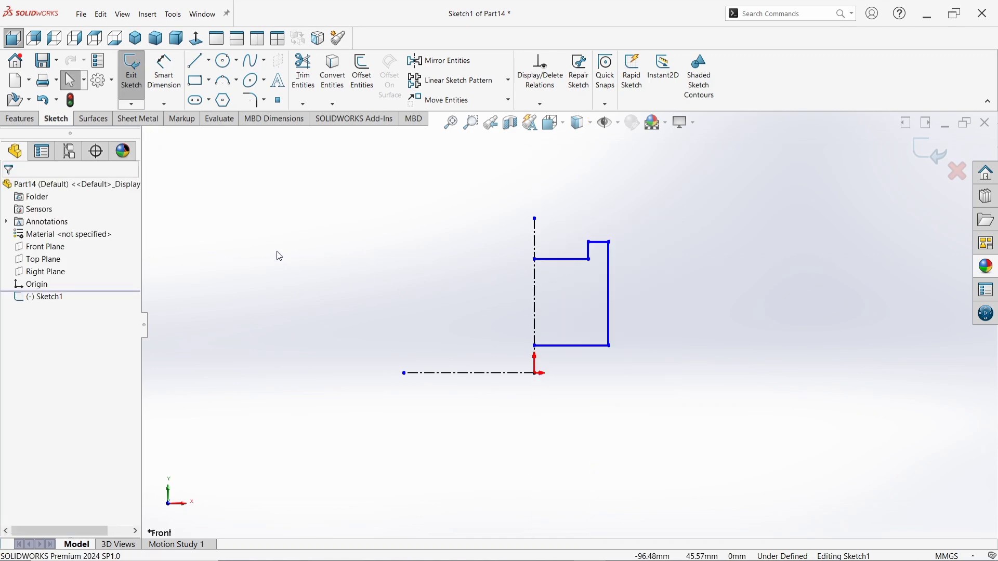
Step: Mirror the five half-profile lines about the vertical centerline, keeping the originals
{"action": "left_click", "coordinate": [441, 60]}
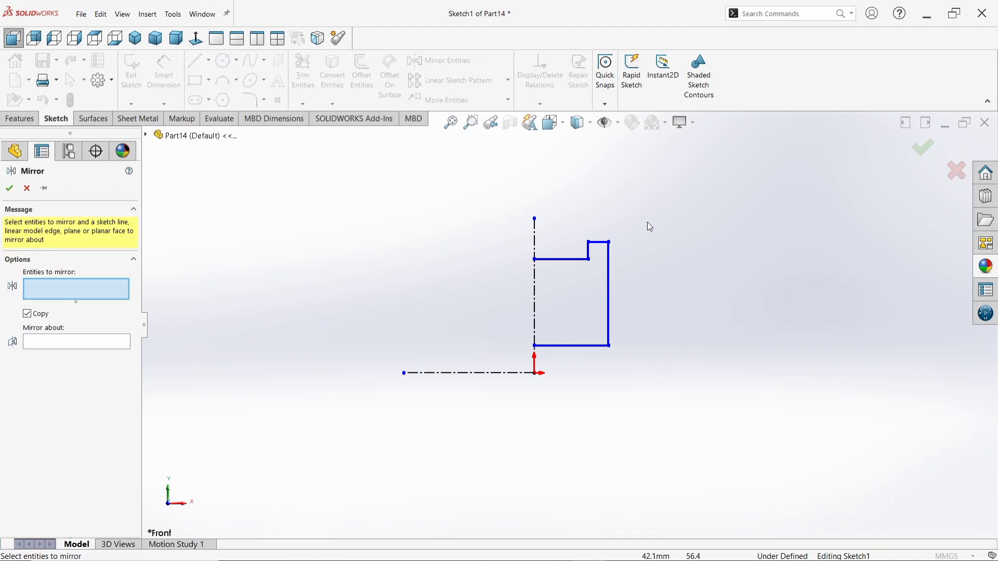
{"action": "mouse_move", "coordinate": [598, 255]}
{"action": "left_mouse_down"}
{"action": "mouse_move", "coordinate": [581, 266]}
{"action": "mouse_move", "coordinate": [563, 361]}
{"action": "left_mouse_up"}
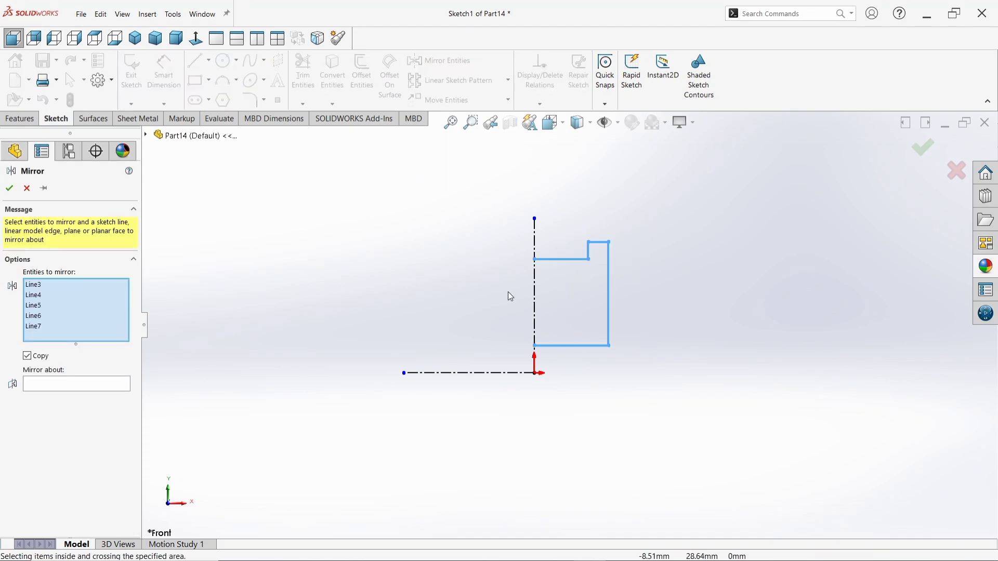
{"action": "left_click", "coordinate": [95, 384]}
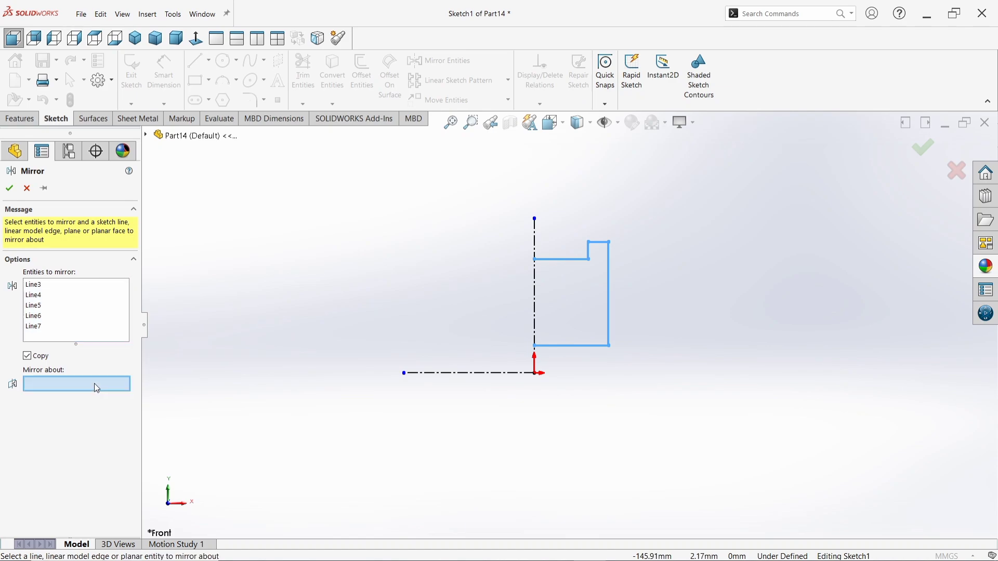
{"action": "left_click", "coordinate": [535, 297]}
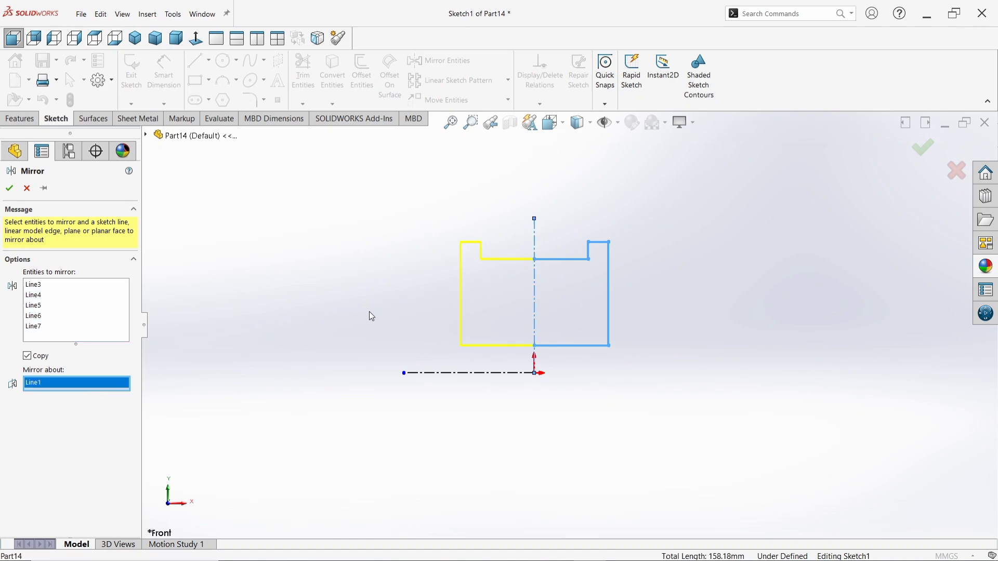
{"action": "left_click", "coordinate": [10, 189]}
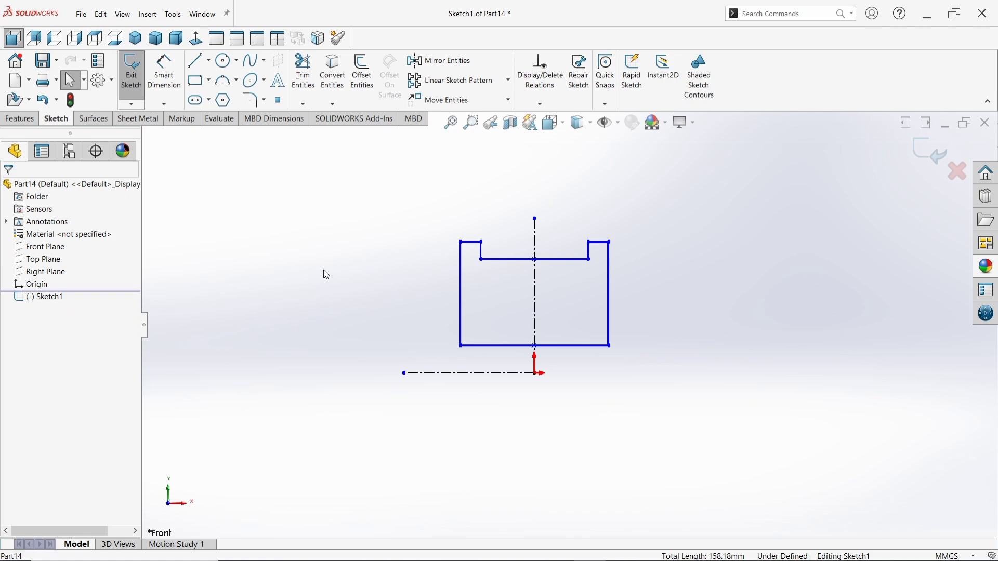
Step: Add an Equal relation between the two outer vertical lines of the profile
{"action": "left_click", "coordinate": [460, 270]}
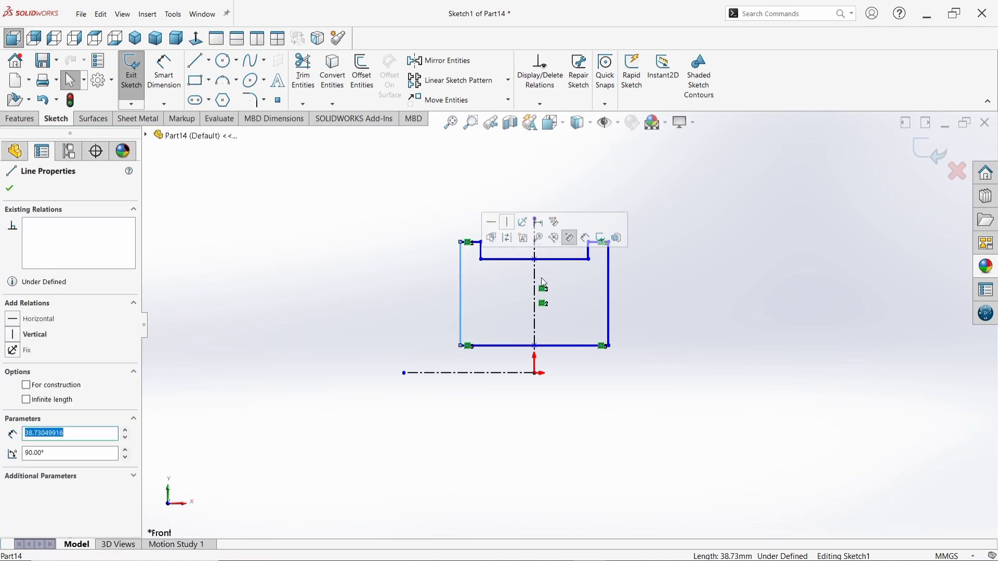
{"action": "left_click", "coordinate": [610, 273], "text": "ctrl"}
{"action": "left_click", "coordinate": [14, 388]}
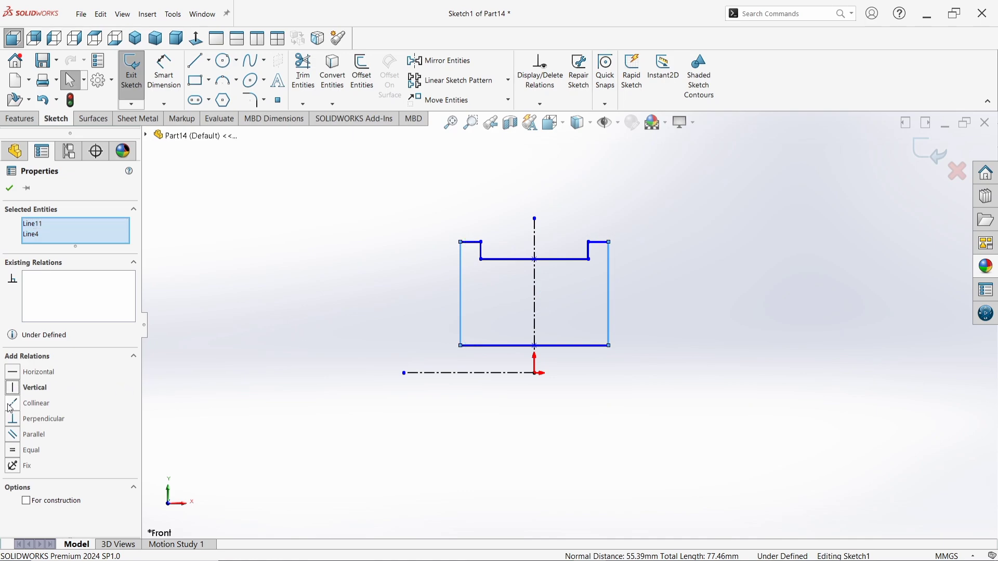
{"action": "left_click", "coordinate": [14, 451]}
{"action": "left_click", "coordinate": [9, 188]}
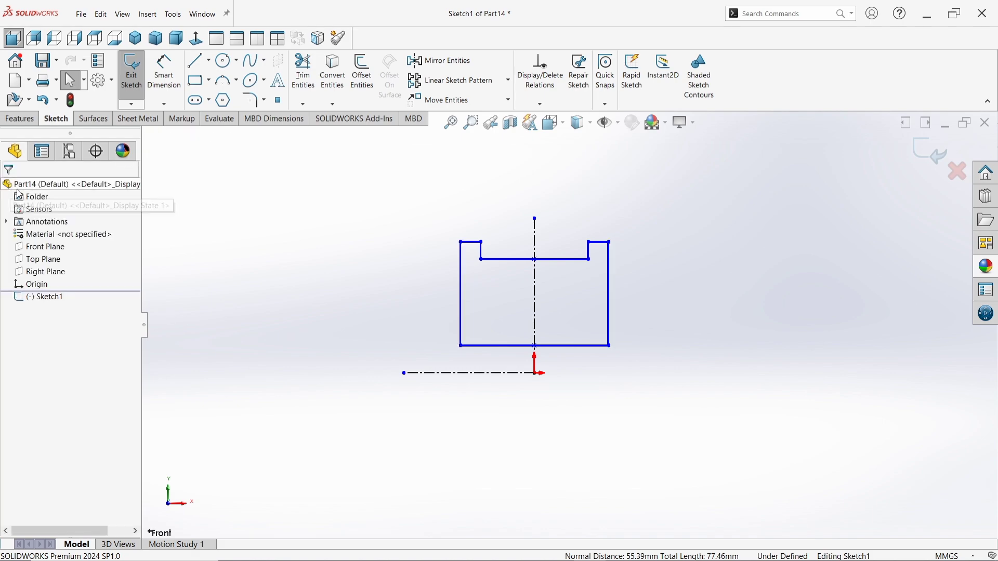
Step: Add an Equal relation between the two short top horizontal lines of the profile's rims
{"action": "left_click", "coordinate": [479, 244]}
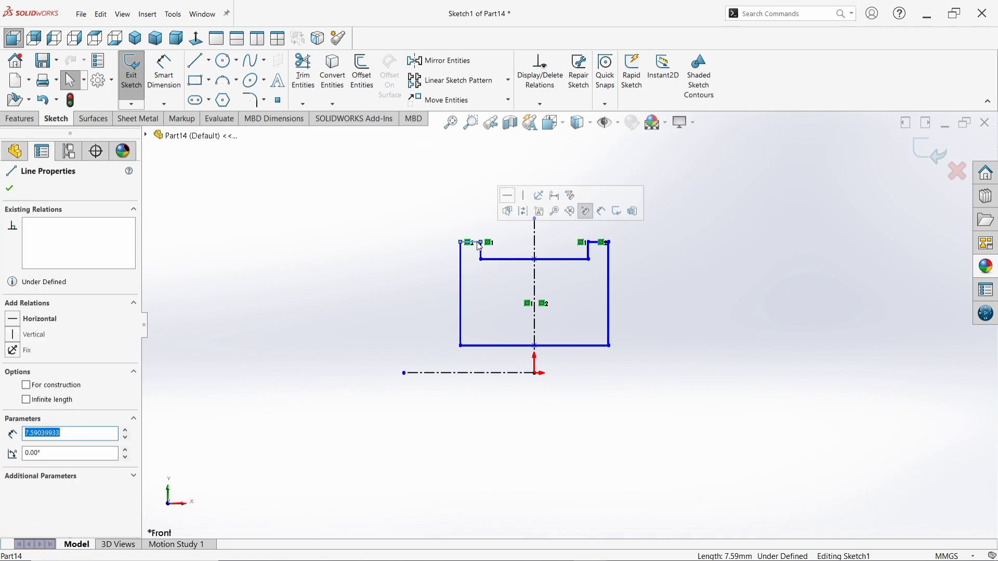
{"action": "left_click", "coordinate": [598, 243], "text": "ctrl"}
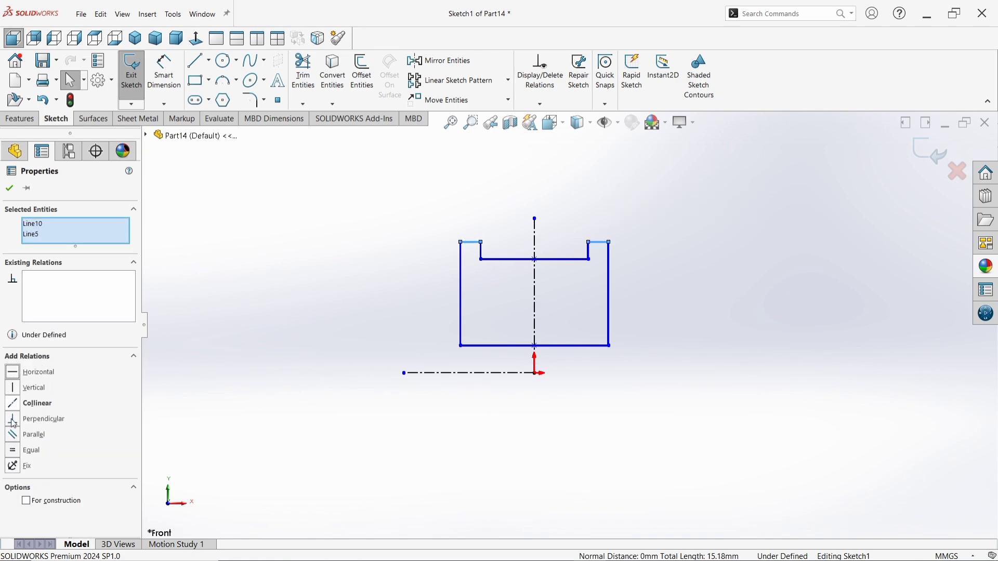
{"action": "left_click", "coordinate": [14, 453]}
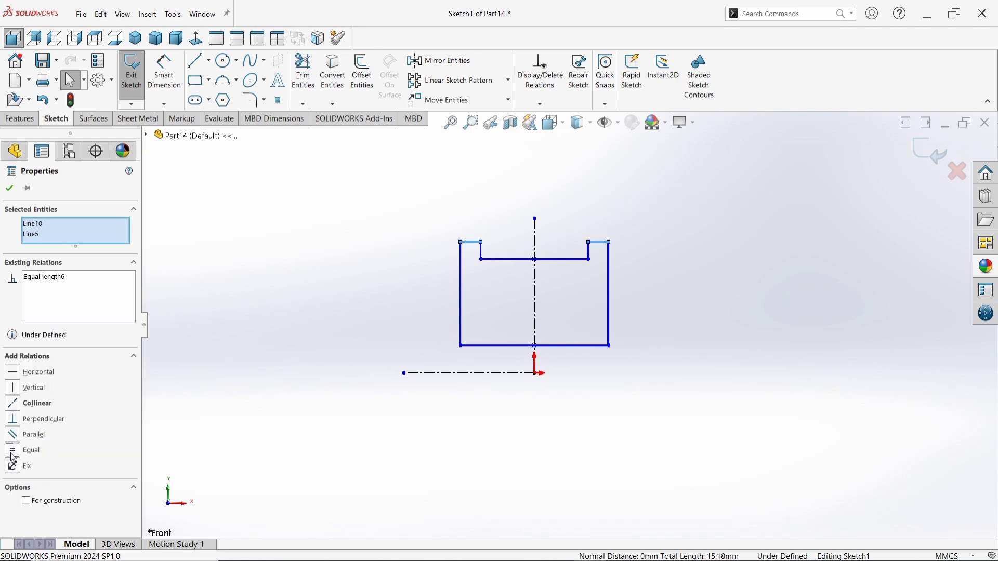
{"action": "left_click", "coordinate": [12, 188]}
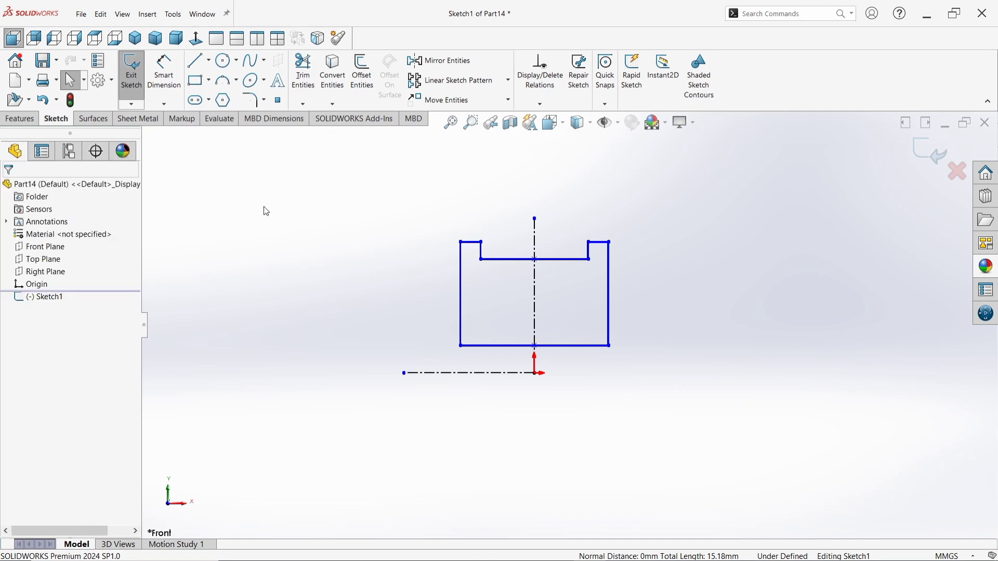
Step: Dimension the right outer vertical line of the profile at 150 mm
{"action": "left_click", "coordinate": [164, 73]}
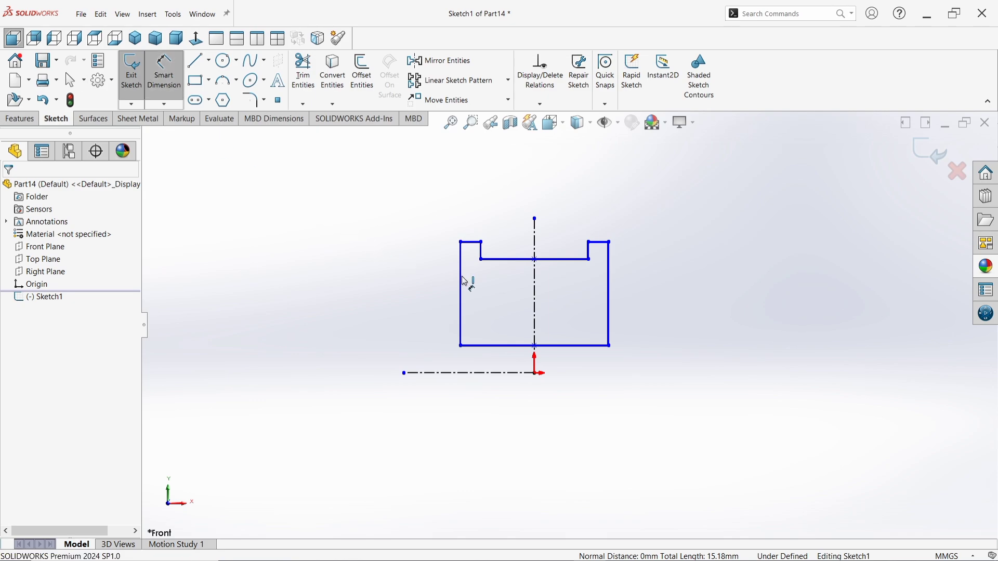
{"action": "left_click", "coordinate": [610, 283]}
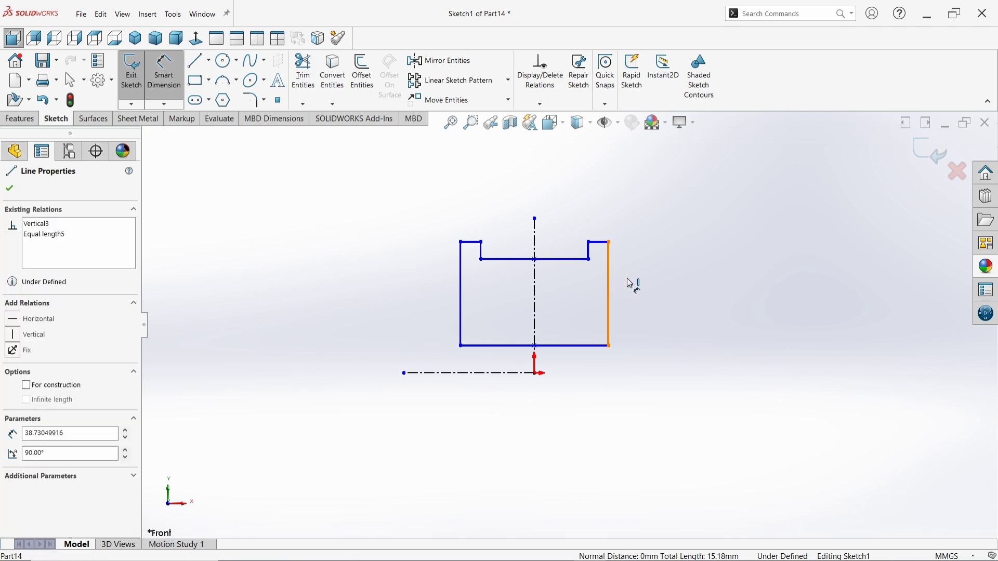
{"action": "left_click", "coordinate": [690, 289]}
{"action": "type", "text": "150"}
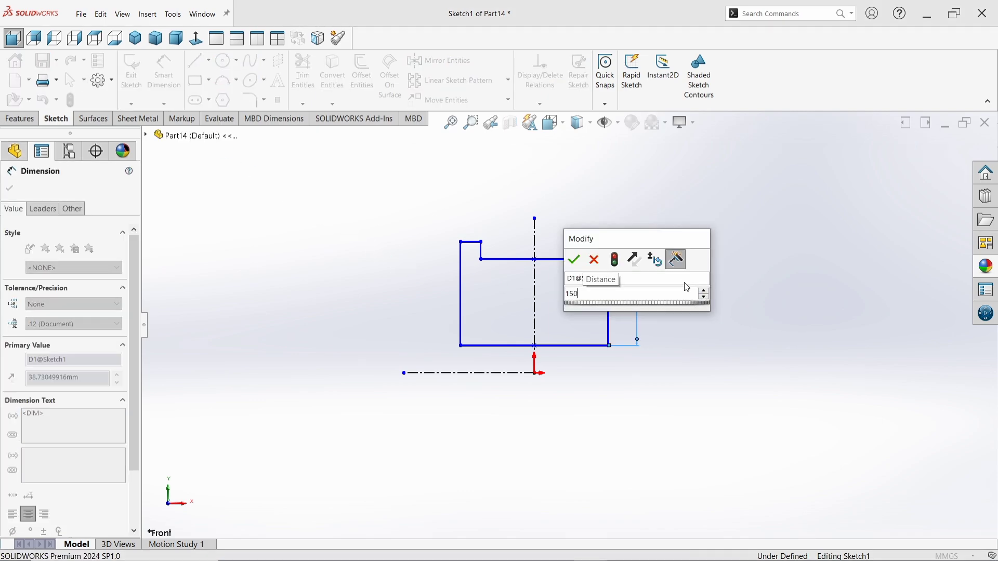
{"action": "key", "text": "Return"}
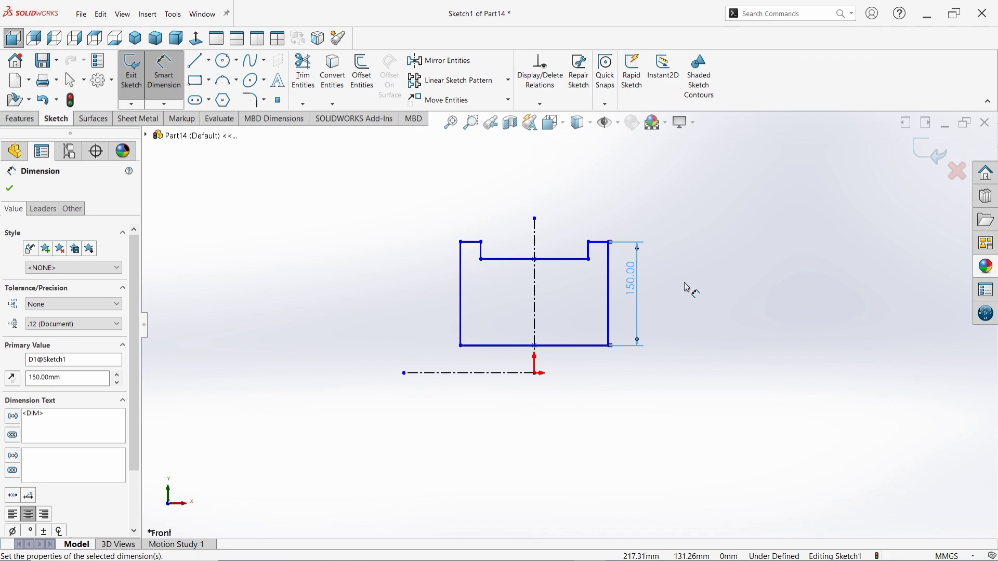
Step: Dimension the right rim's top line at 15 mm and the groove's floor line at 45 mm
{"action": "left_click", "coordinate": [603, 243]}
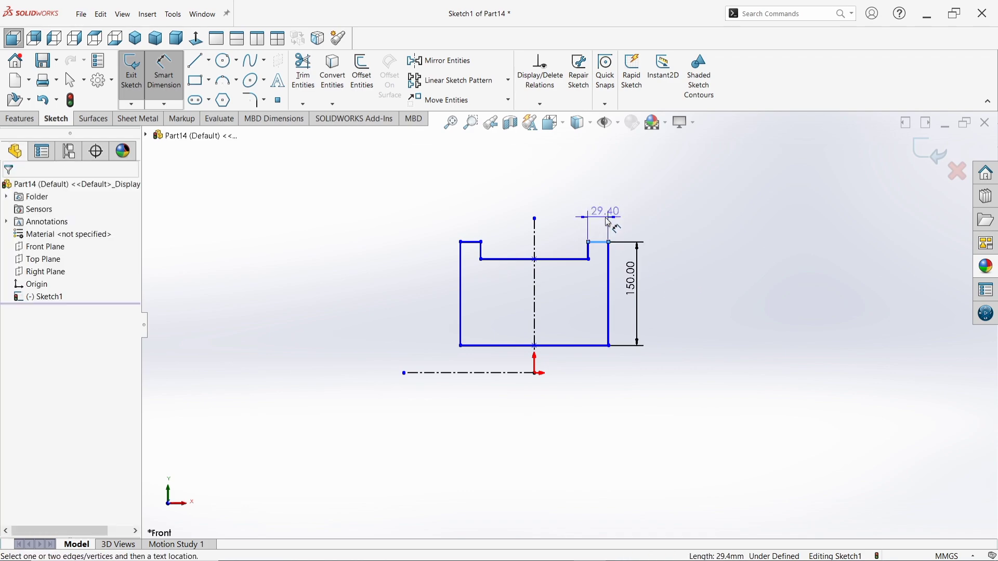
{"action": "left_click", "coordinate": [606, 216]}
{"action": "type", "text": "15"}
{"action": "key", "text": "Return"}
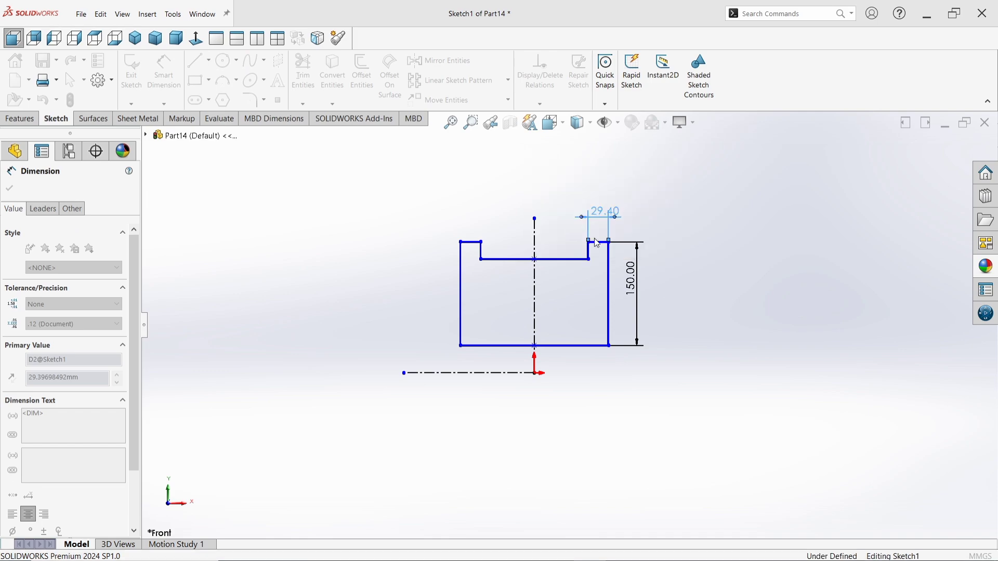
{"action": "left_click", "coordinate": [568, 258]}
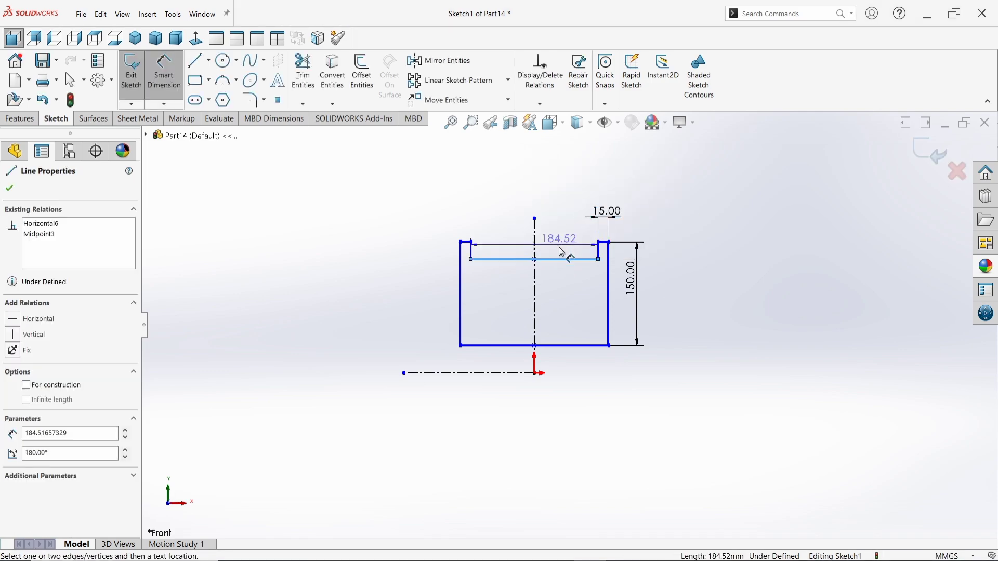
{"action": "left_click", "coordinate": [580, 284]}
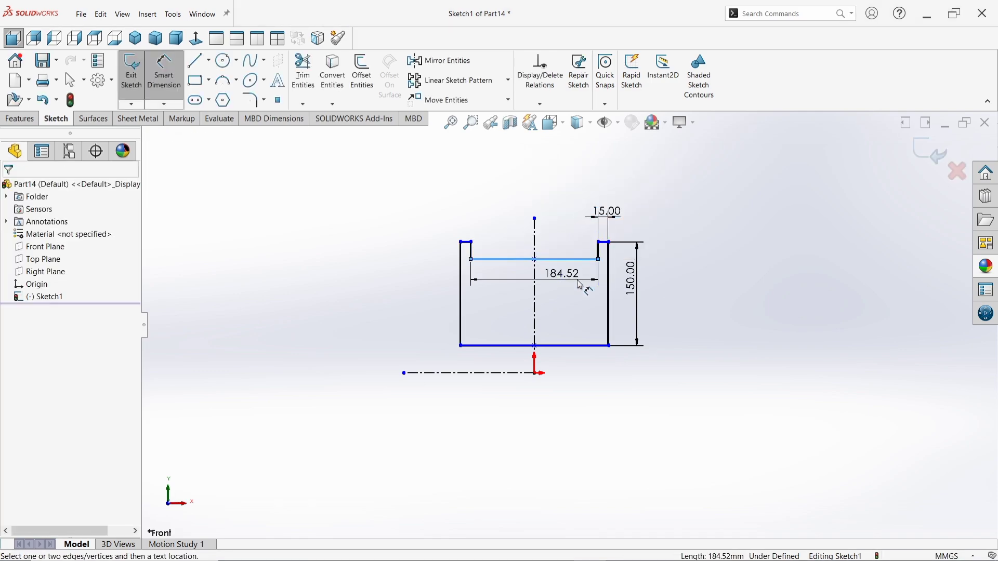
{"action": "type", "text": "90"}
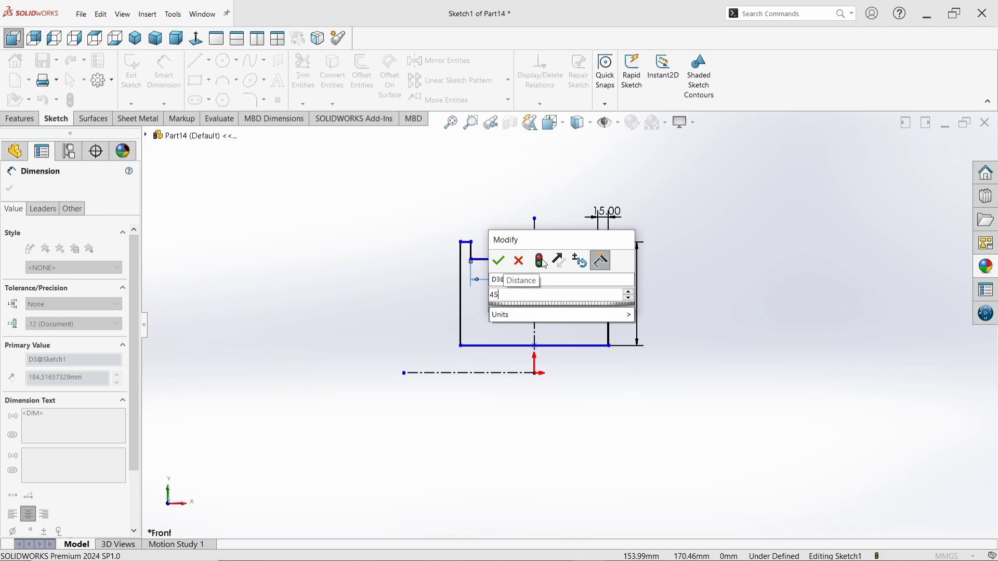
{"action": "left_click", "coordinate": [498, 261]}
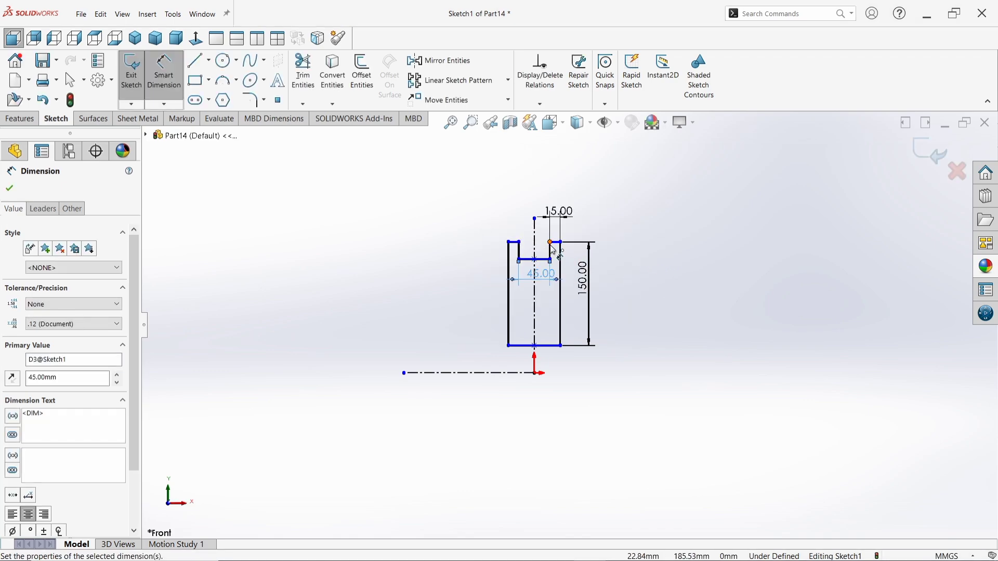
Step: Set the groove's depth to 5 mm by dimensioning its right vertical wall
{"action": "scroll", "coordinate": [551, 248], "scroll_direction": "up", "scroll_amount": 3}
{"action": "left_click", "coordinate": [566, 292]}
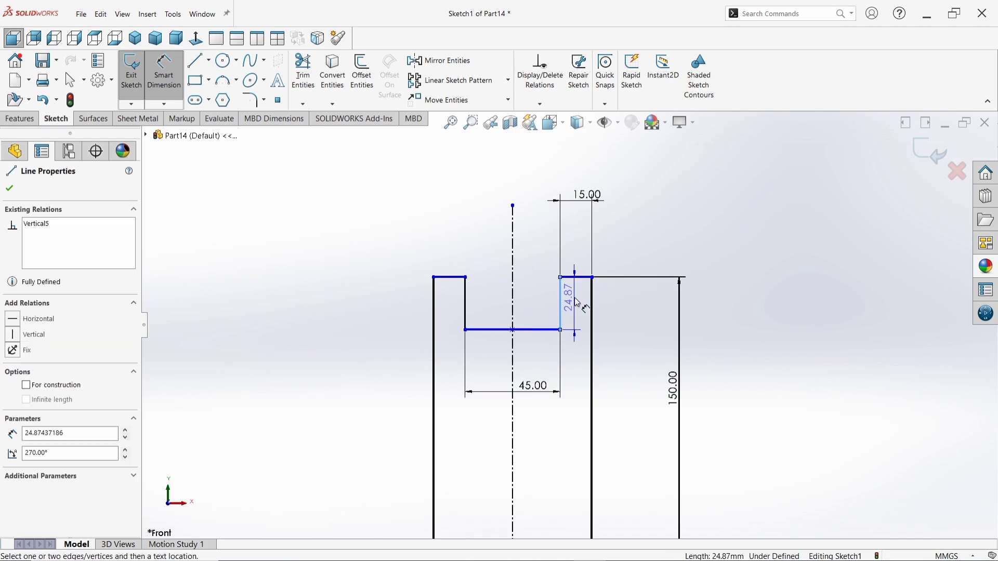
{"action": "left_click", "coordinate": [582, 304]}
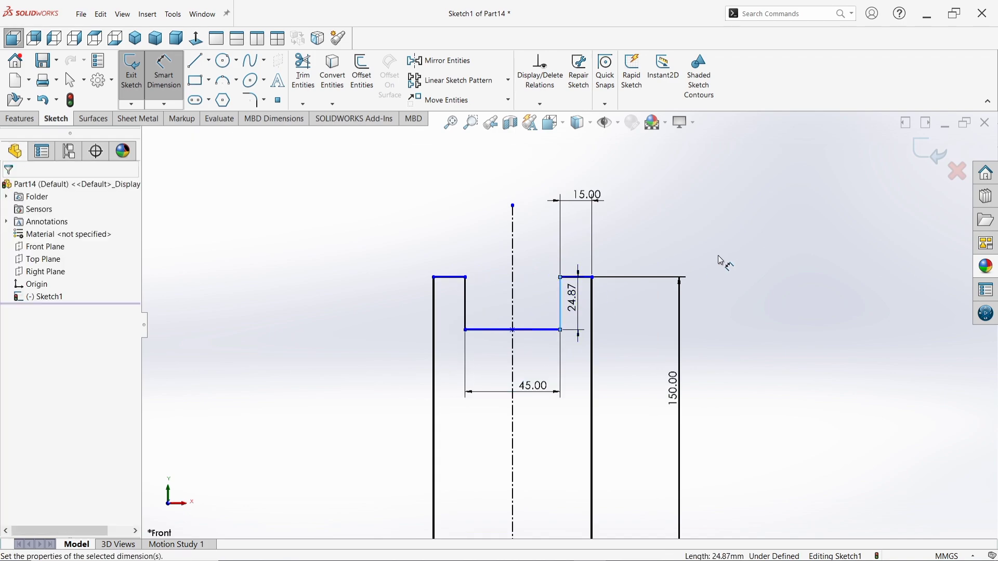
{"action": "type", "text": "5"}
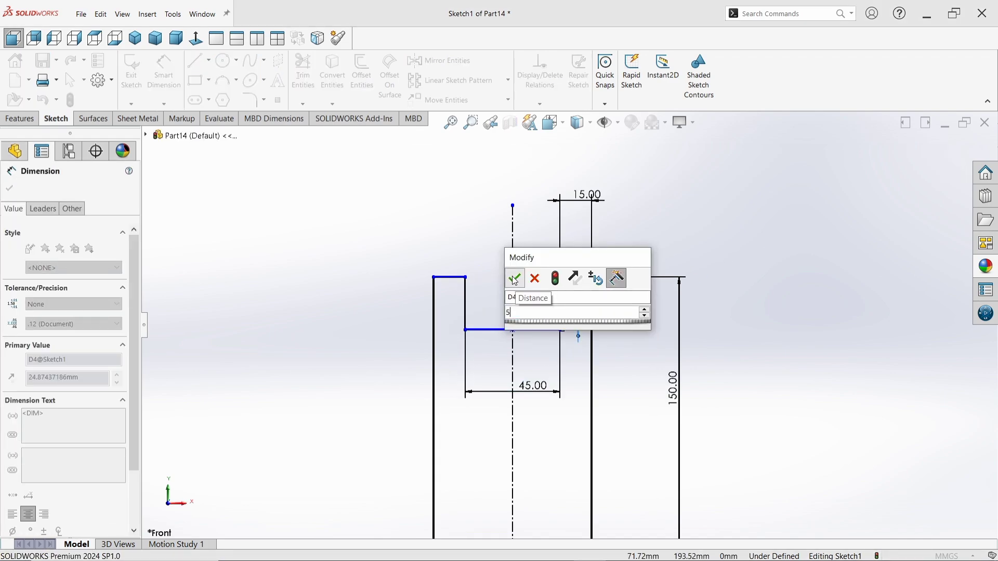
{"action": "left_click", "coordinate": [515, 279]}
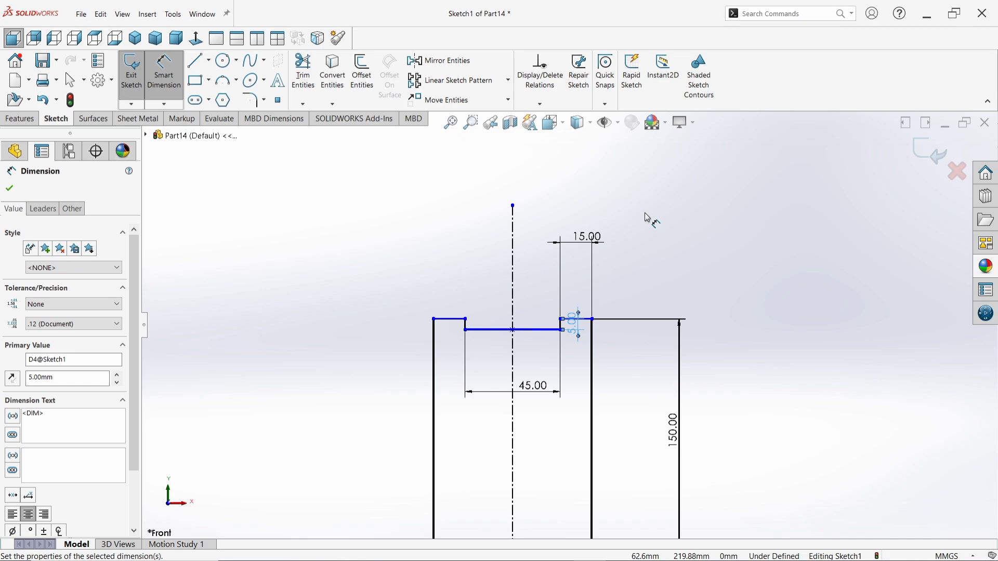
Step: Dimension the distance between the profile's bottom line and the horizontal centerline at 30 mm
{"action": "scroll", "coordinate": [577, 312], "scroll_direction": "down", "scroll_amount": 3}
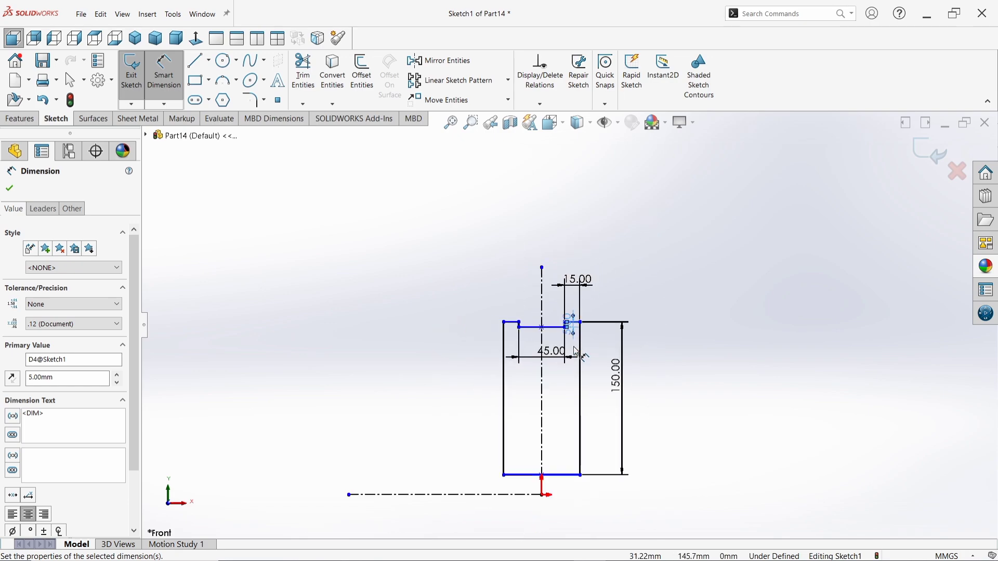
{"action": "left_click", "coordinate": [562, 475]}
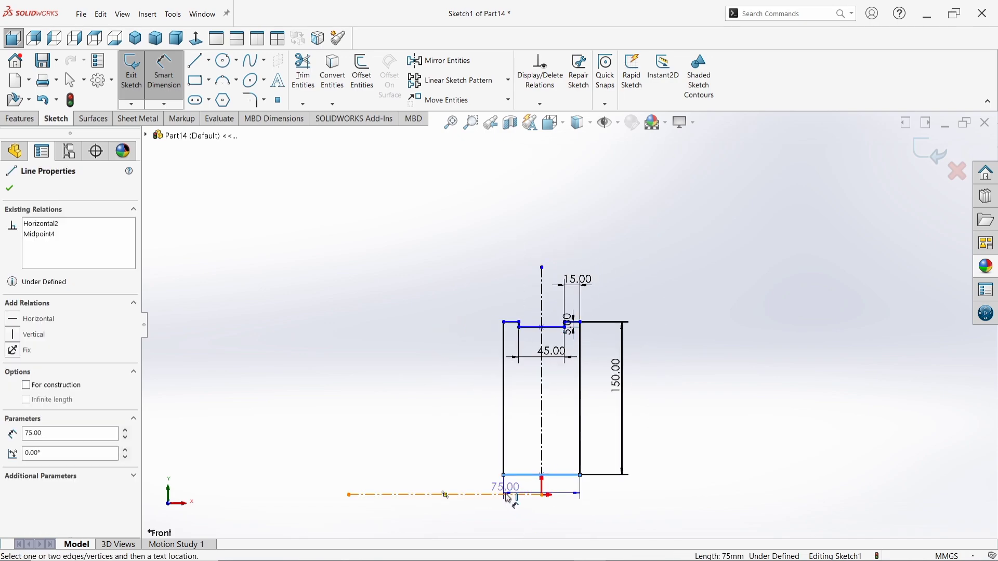
{"action": "left_click", "coordinate": [506, 494]}
{"action": "left_click", "coordinate": [474, 459]}
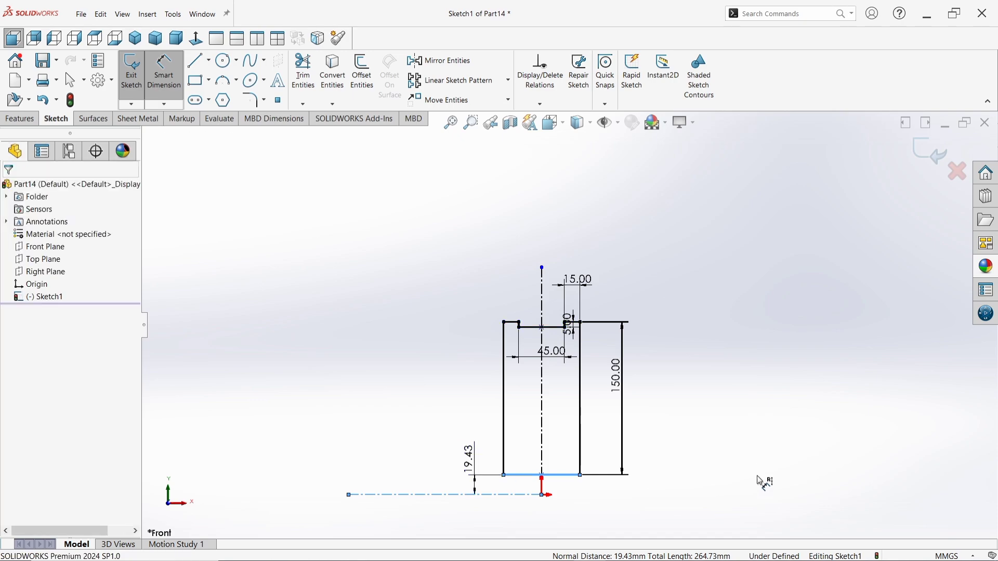
{"action": "type", "text": "30"}
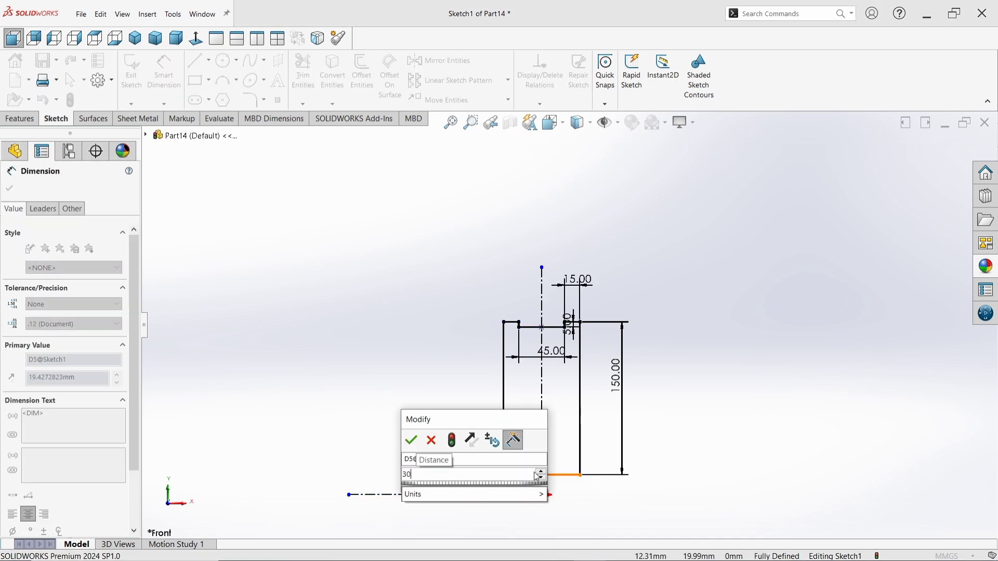
{"action": "left_click", "coordinate": [411, 441]}
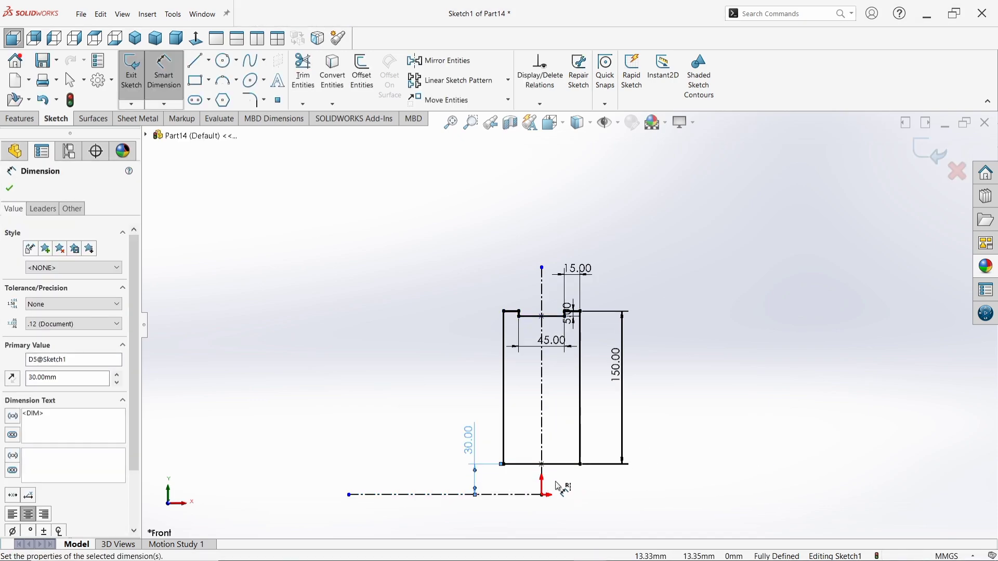
Step: Move the 5 mm groove depth dimension text below the rim step and exit the sketch
{"action": "scroll", "coordinate": [559, 487], "scroll_direction": "down", "scroll_amount": 1}
{"action": "scroll", "coordinate": [550, 420], "scroll_direction": "down", "scroll_amount": 1}
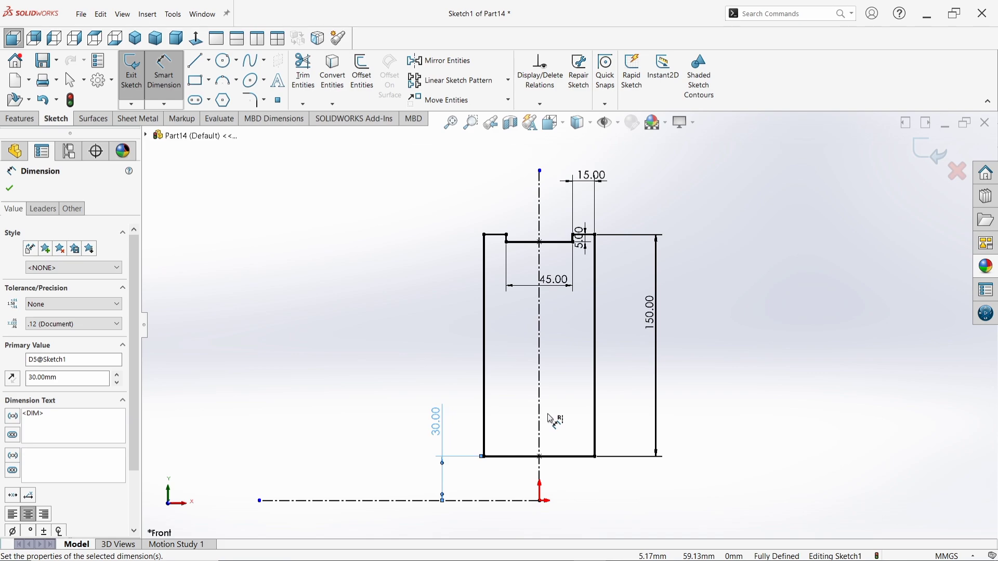
{"action": "left_click", "coordinate": [739, 375]}
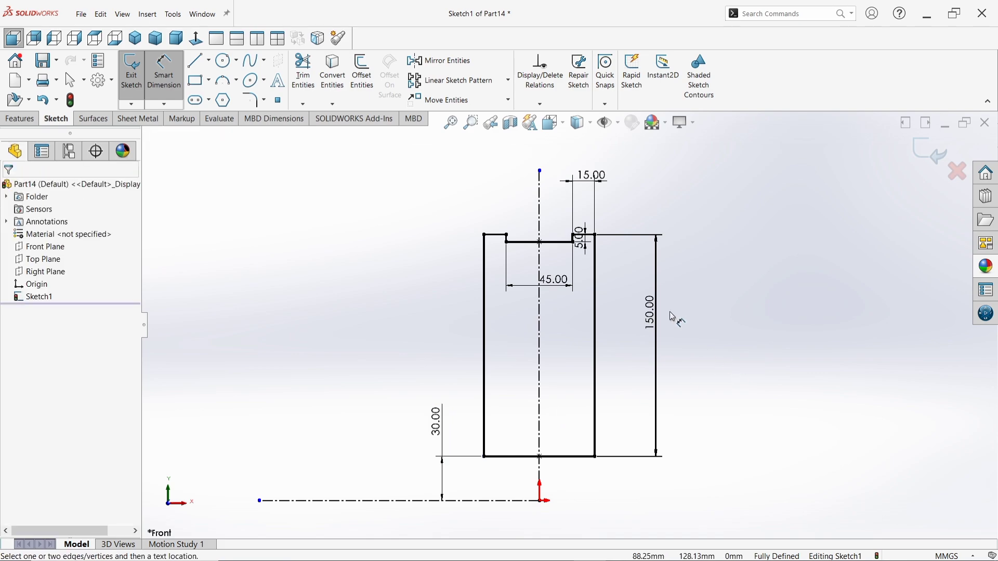
{"action": "left_click_drag", "start_coordinate": [582, 249], "coordinate": [583, 266]}
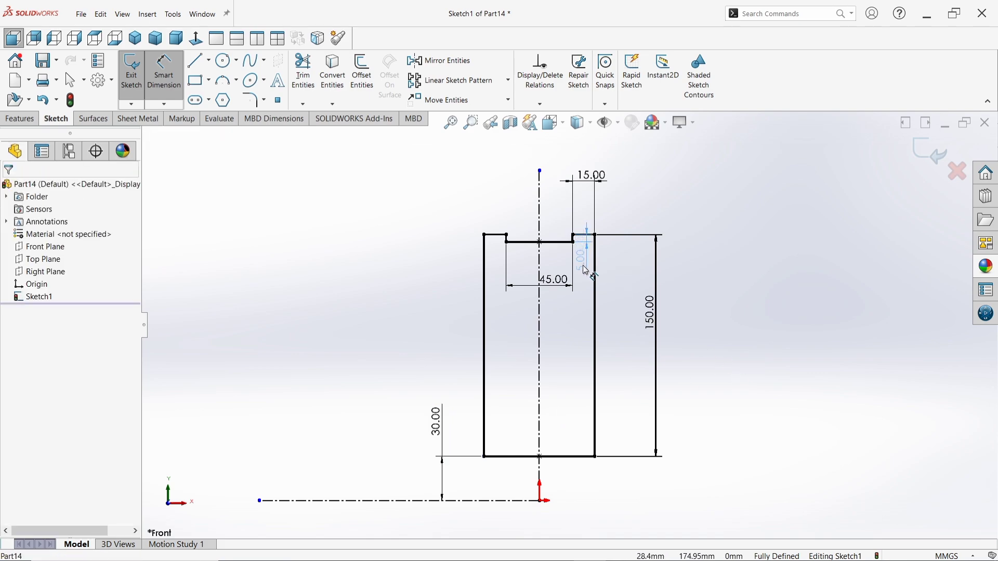
{"action": "key", "text": "Escape"}
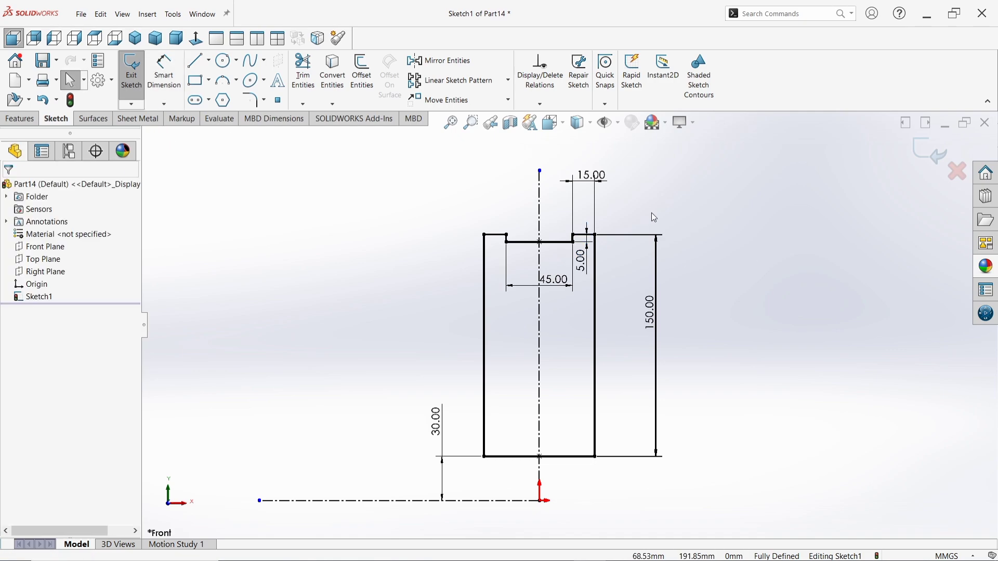
{"action": "left_click", "coordinate": [931, 149]}
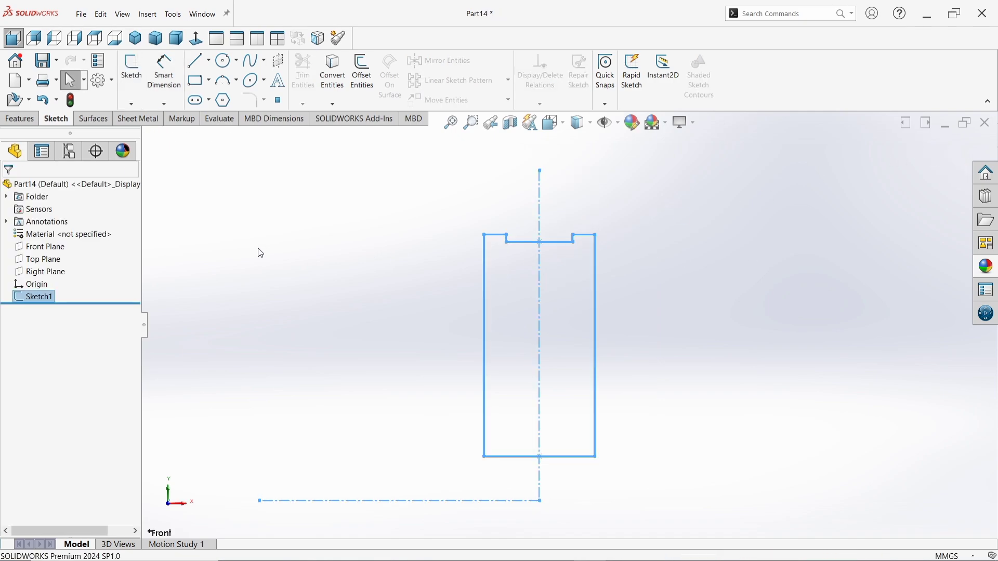
Step: Create a Revolved Boss/Base from the closed profile region about the horizontal centerline
{"action": "left_click", "coordinate": [19, 119]}
{"action": "left_click", "coordinate": [174, 72]}
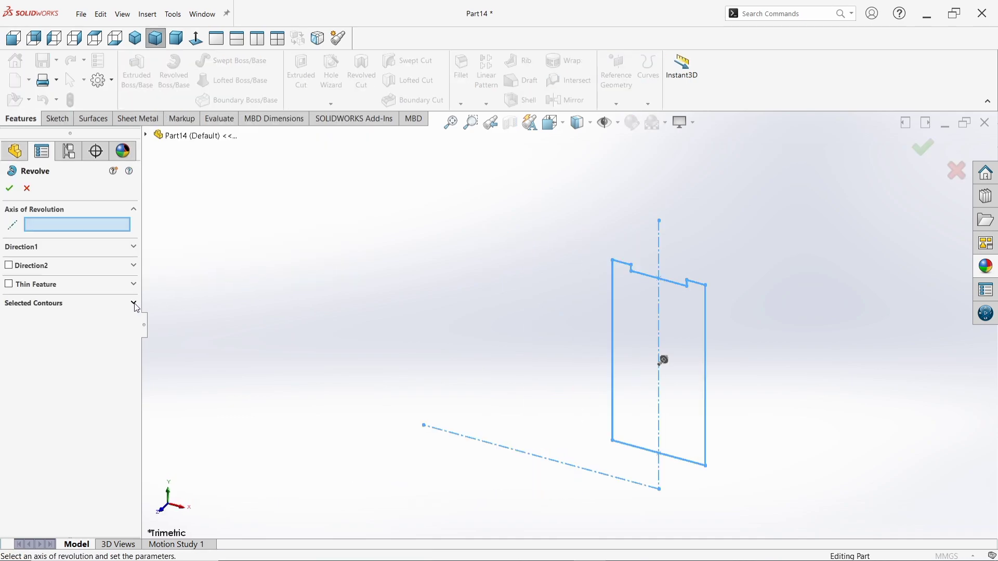
{"action": "left_click", "coordinate": [134, 304]}
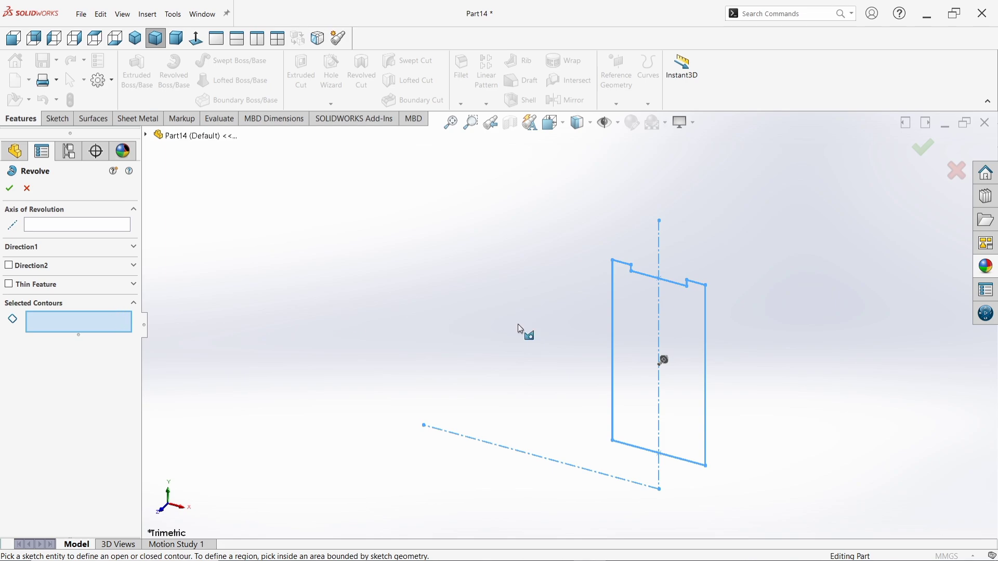
{"action": "left_click", "coordinate": [666, 345]}
{"action": "left_click", "coordinate": [120, 229]}
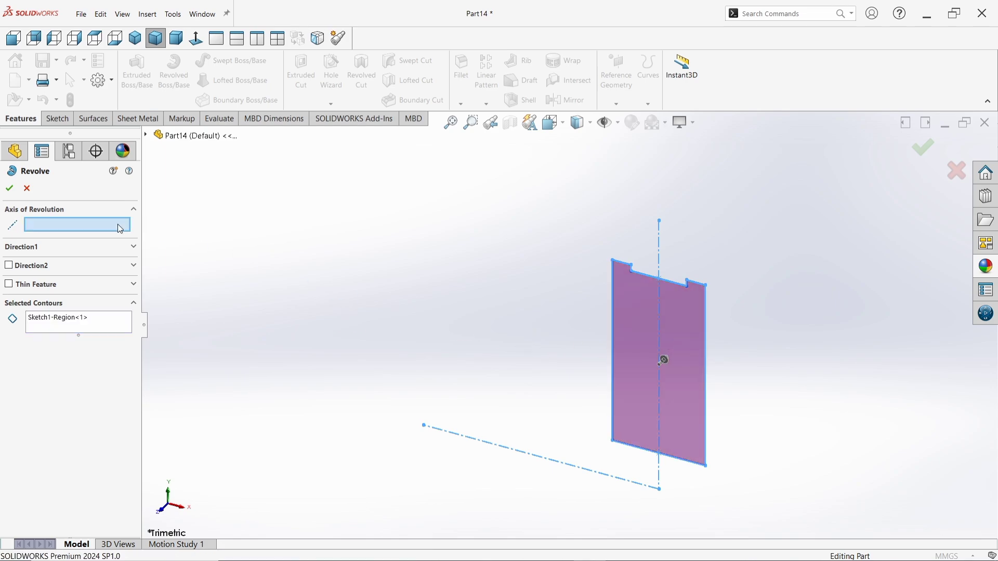
{"action": "left_click", "coordinate": [460, 436]}
{"action": "left_click", "coordinate": [14, 191]}
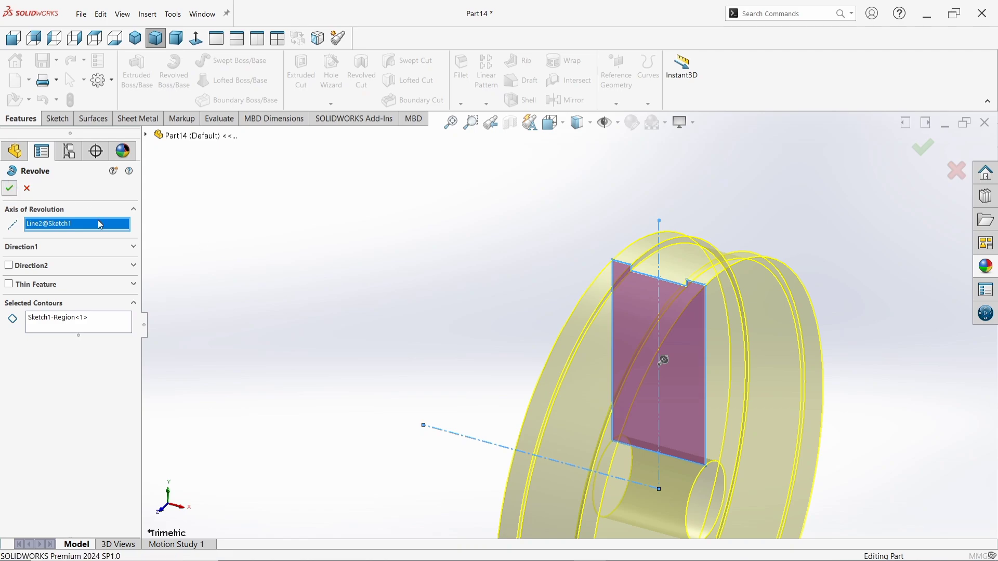
Step: Start a new sketch on the wheel's large flat side face with the central bore
{"action": "key", "text": "ctrl+7"}
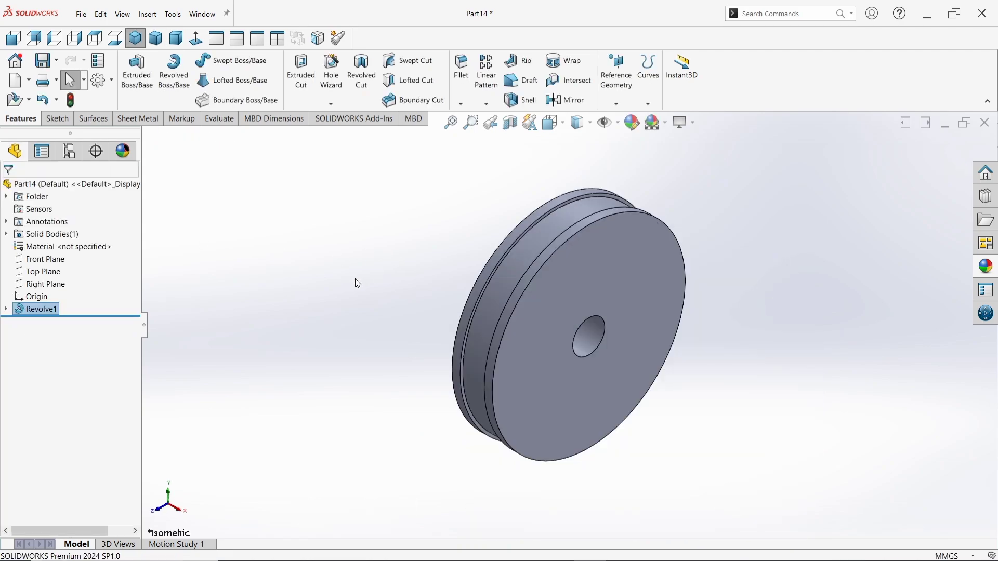
{"action": "left_click", "coordinate": [389, 310]}
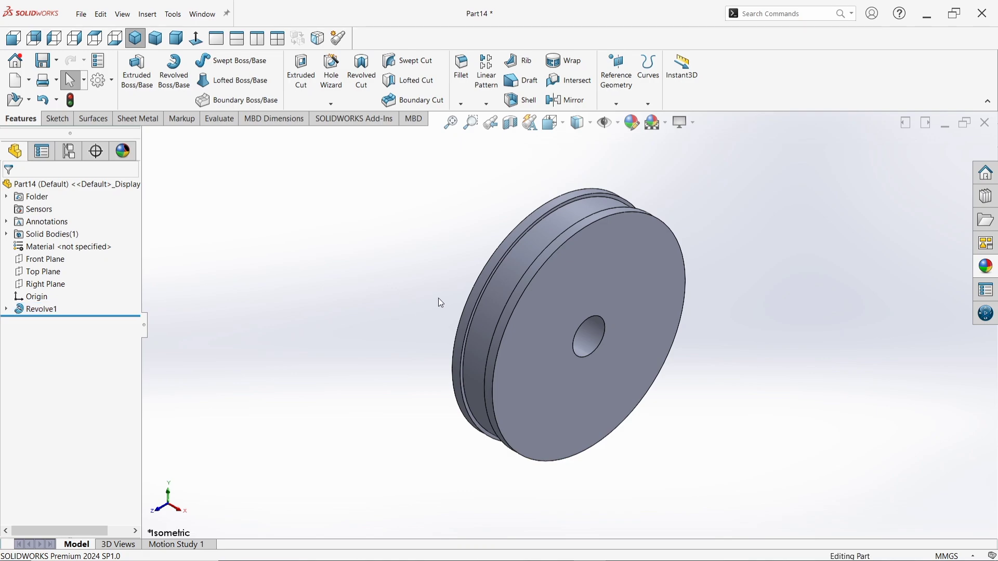
{"action": "left_click", "coordinate": [646, 275]}
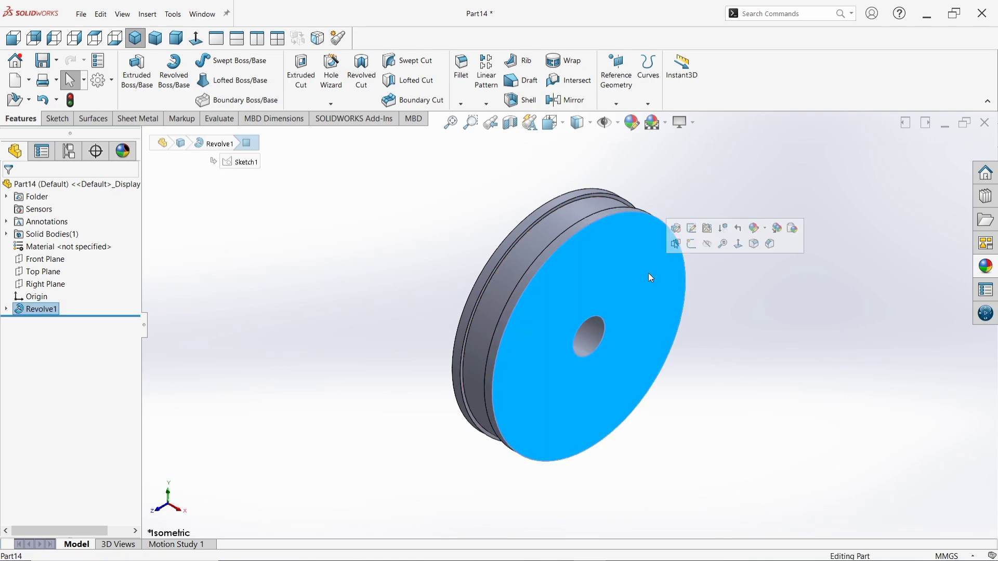
{"action": "left_click", "coordinate": [698, 245]}
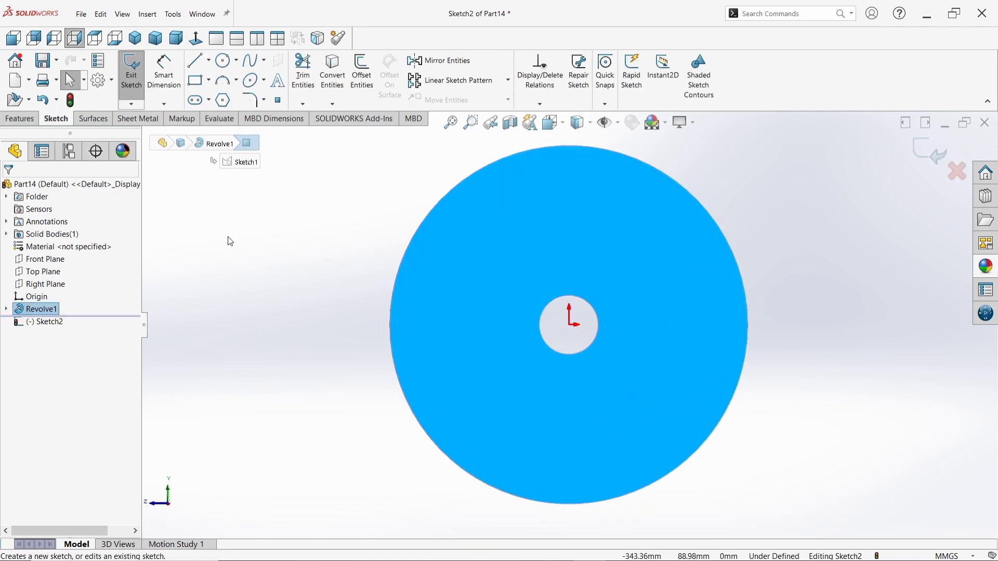
Step: Sketch a 160 mm diameter circle centred on the origin and convert it to construction geometry
{"action": "key", "text": "s"}
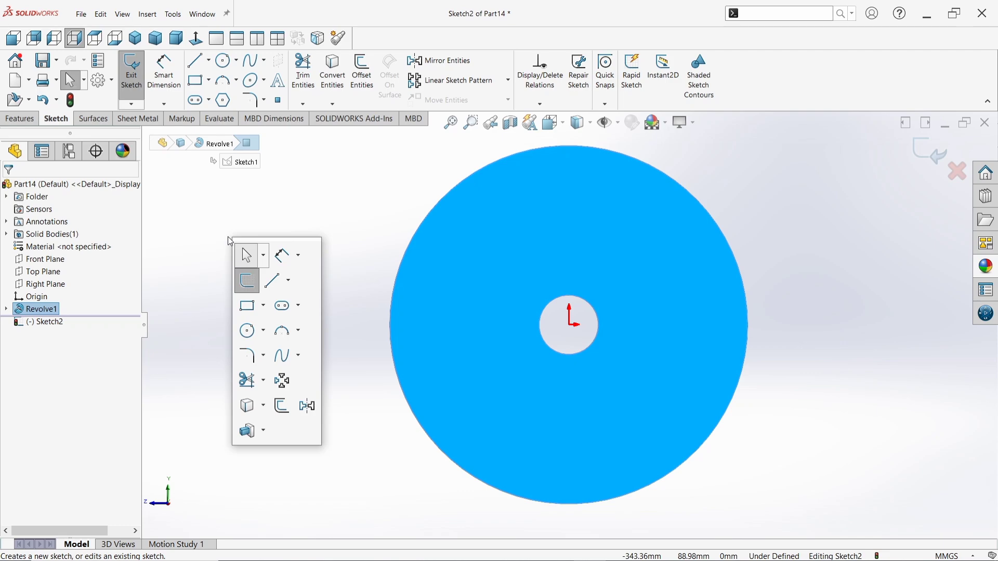
{"action": "left_click", "coordinate": [245, 329]}
{"action": "left_click", "coordinate": [570, 325]}
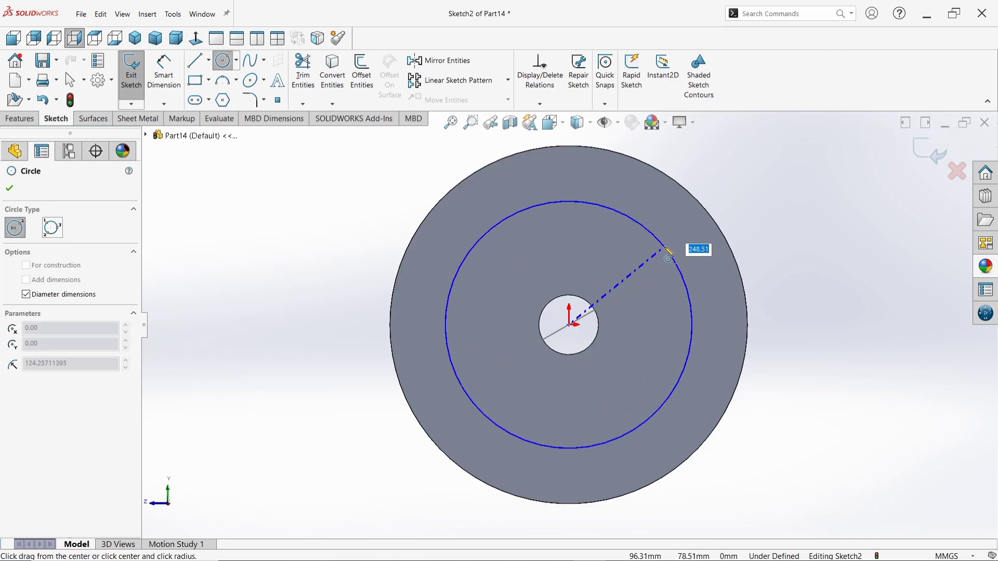
{"action": "type", "text": "160"}
{"action": "key", "text": "Return"}
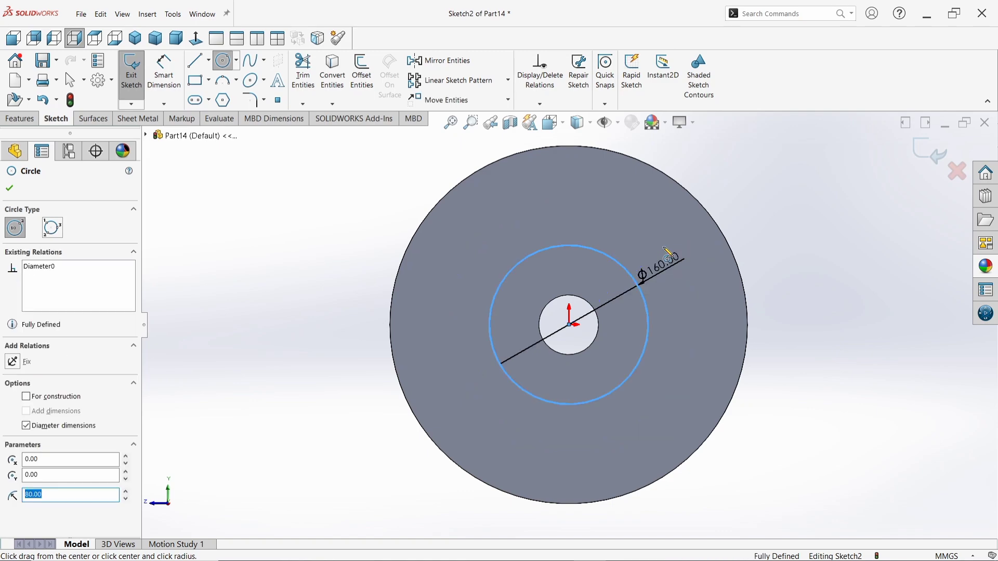
{"action": "left_click", "coordinate": [27, 397]}
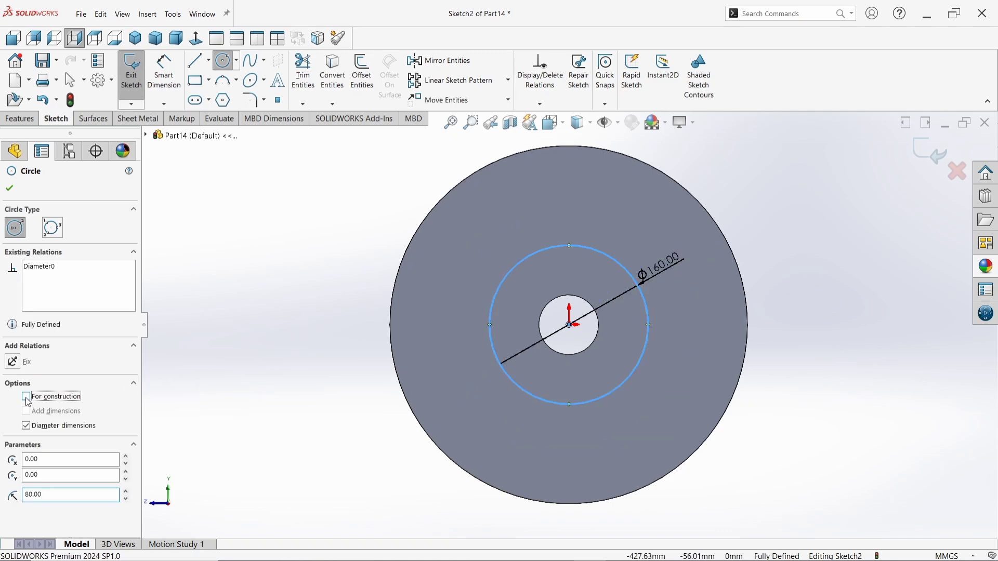
{"action": "key", "text": "Escape"}
{"action": "key", "text": "Escape"}
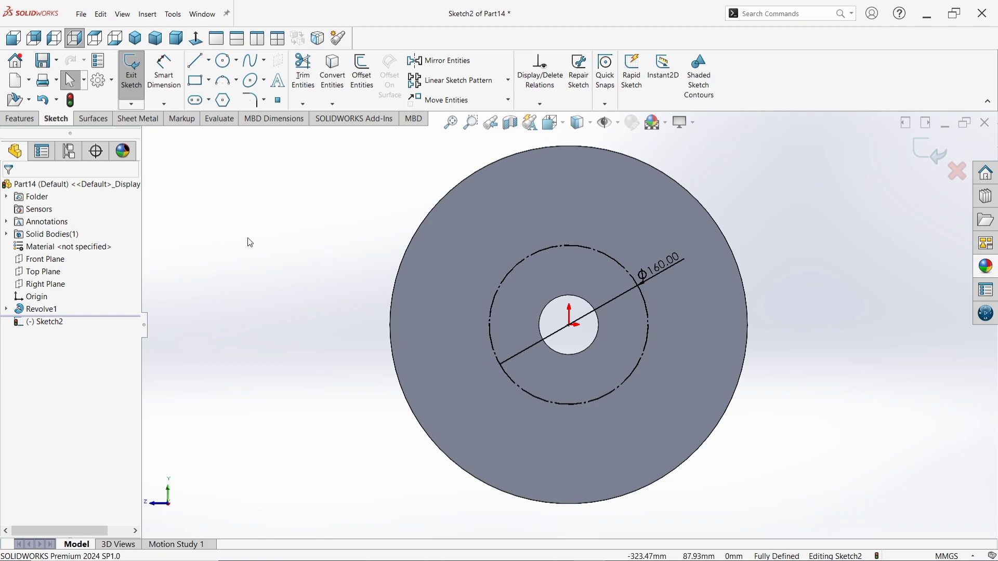
Step: Sketch a 60 mm diameter circle centred on the uppermost point of the construction circle
{"action": "key", "text": "s"}
{"action": "left_click", "coordinate": [270, 333]}
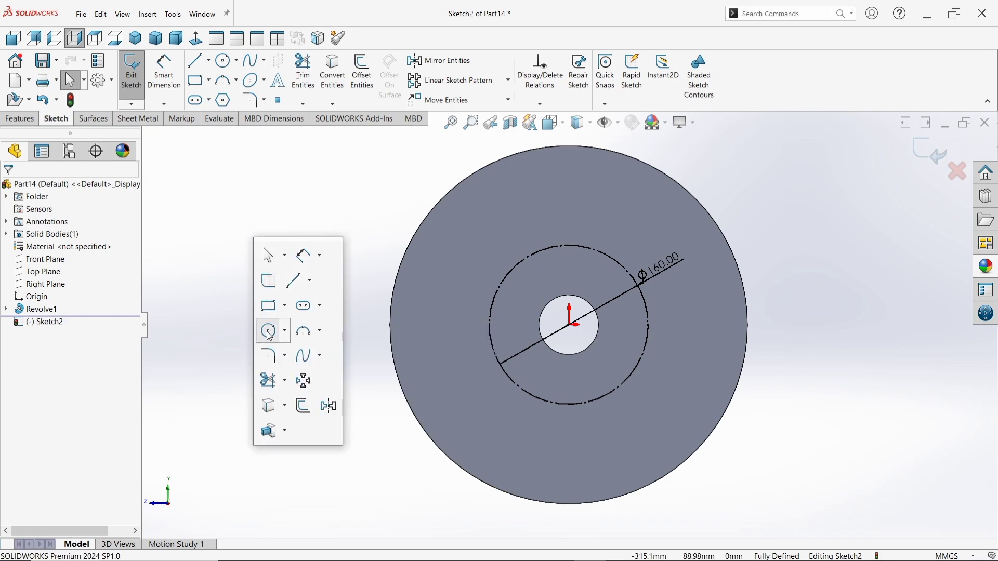
{"action": "left_click", "coordinate": [571, 247]}
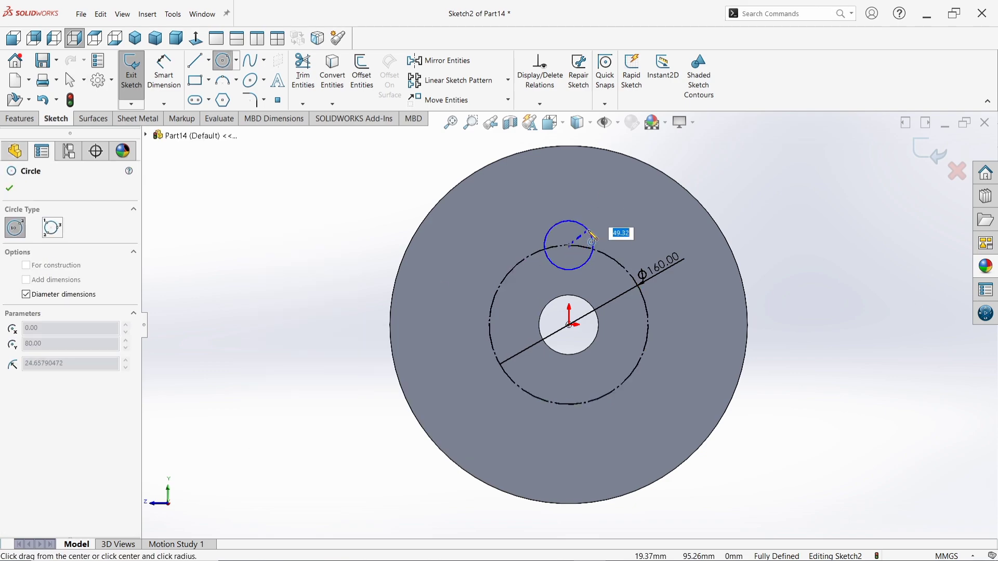
{"action": "type", "text": "60"}
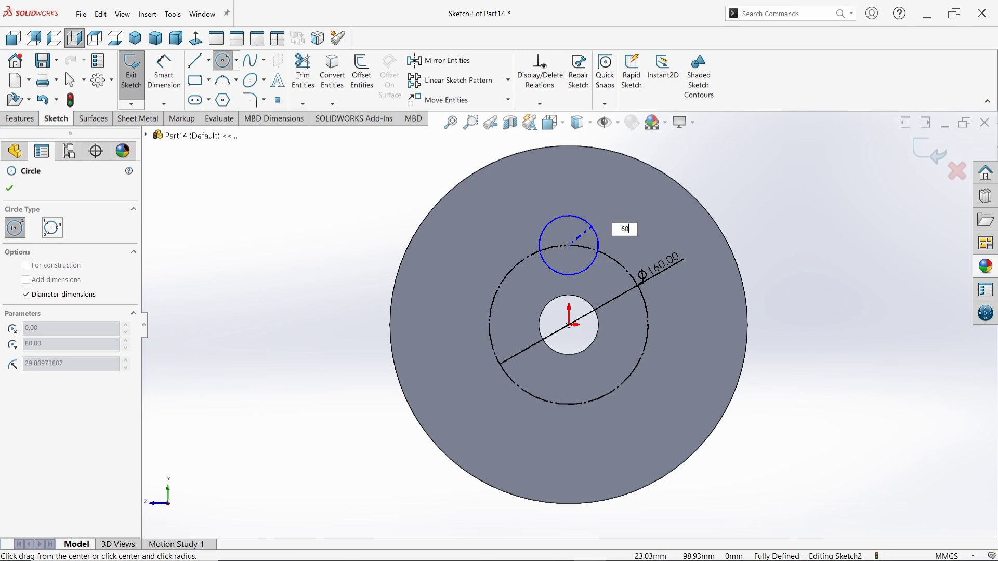
{"action": "key", "text": "Return"}
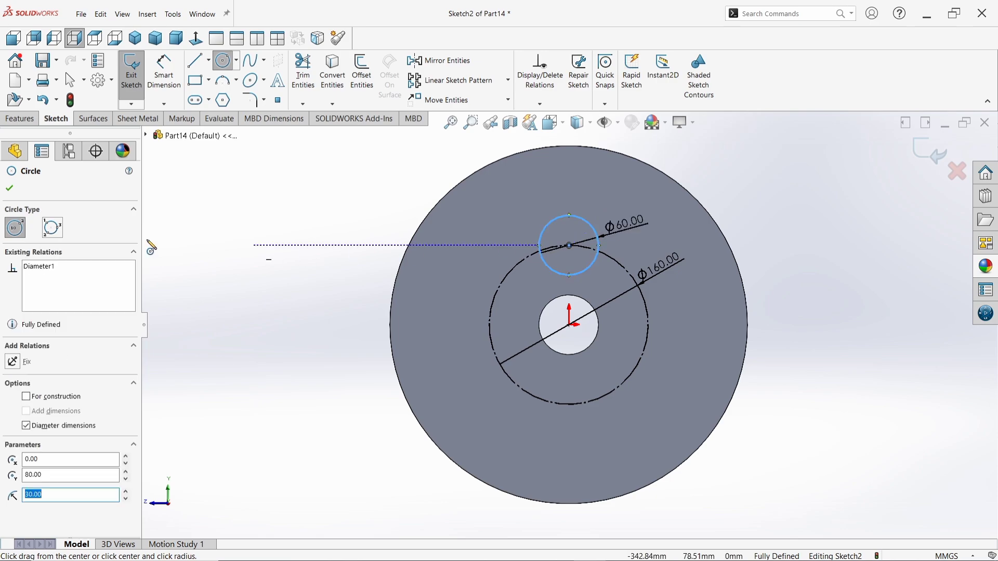
{"action": "key", "text": "Escape"}
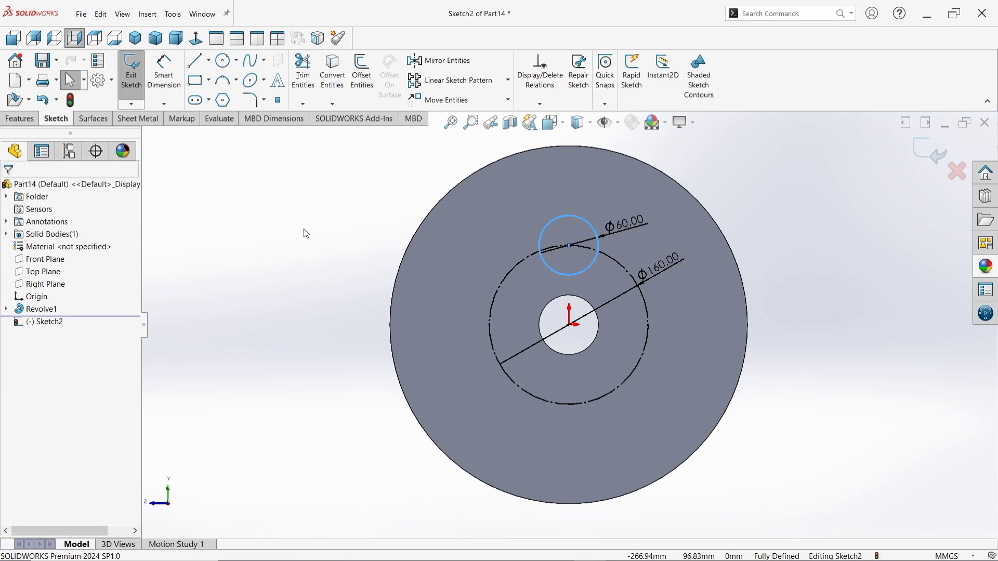
Step: Create a circular sketch pattern of the 60 mm circle about the origin with 4 equally spaced instances over 360 degrees
{"action": "left_click", "coordinate": [272, 230]}
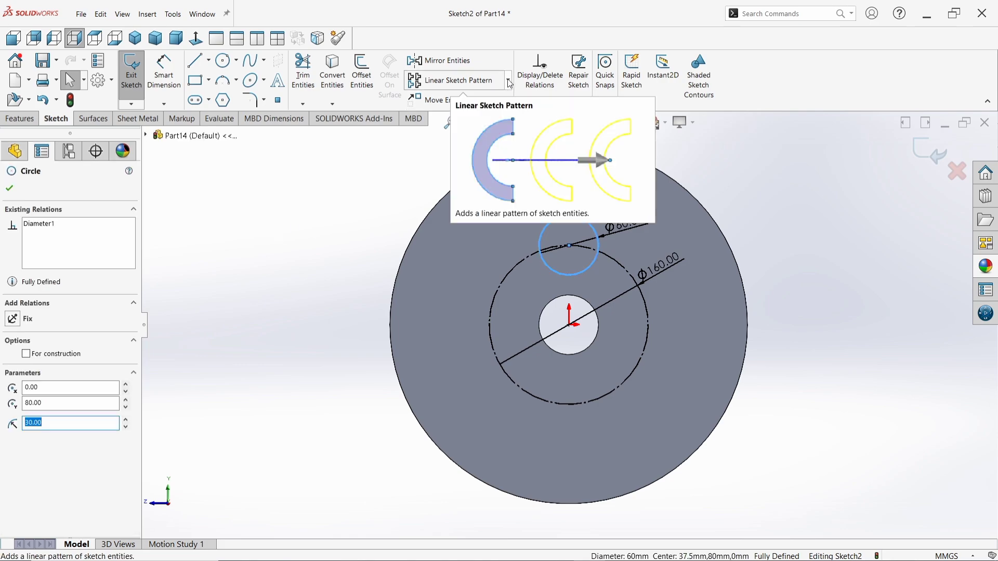
{"action": "left_click", "coordinate": [510, 81]}
{"action": "left_click", "coordinate": [467, 115]}
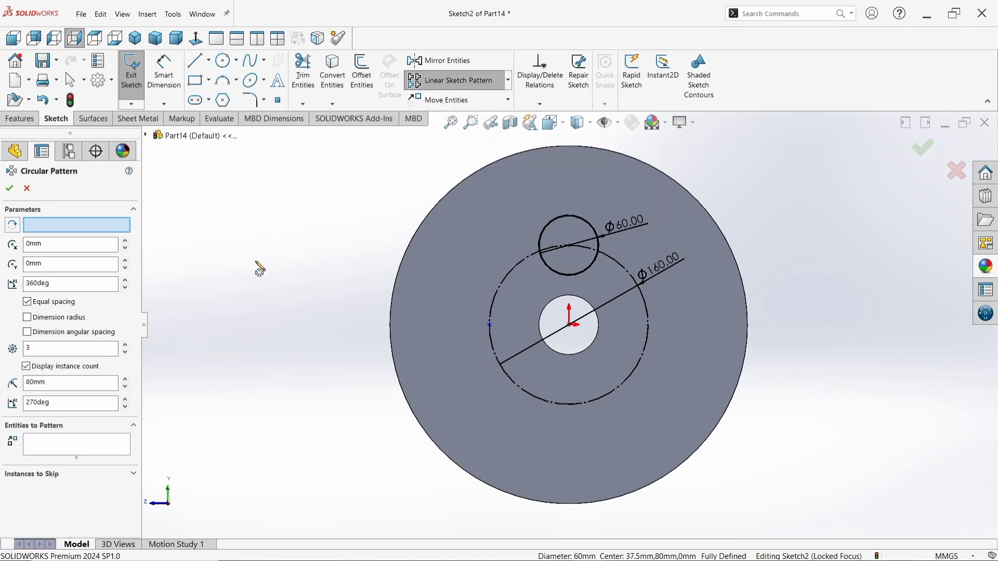
{"action": "left_click", "coordinate": [123, 230]}
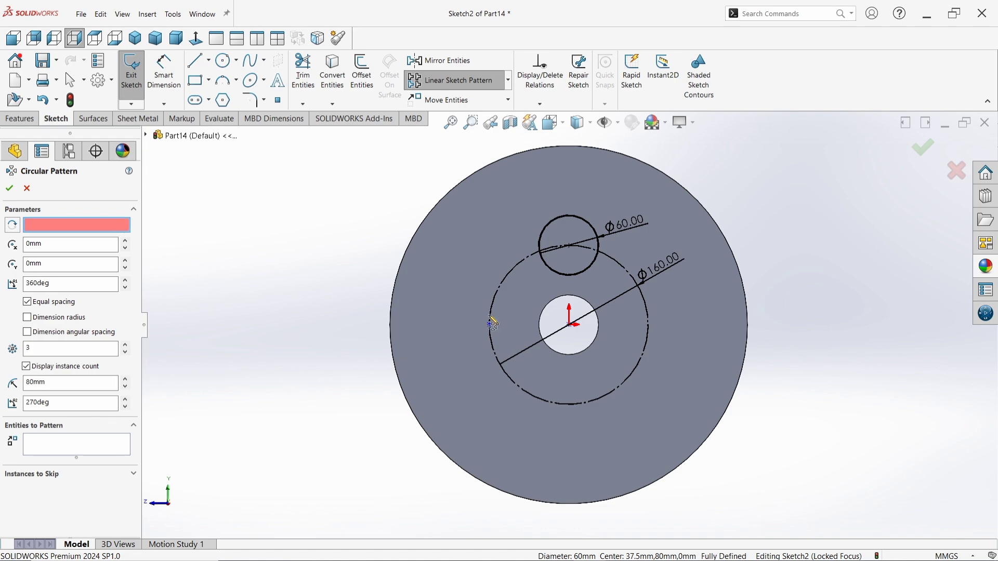
{"action": "left_click", "coordinate": [571, 325]}
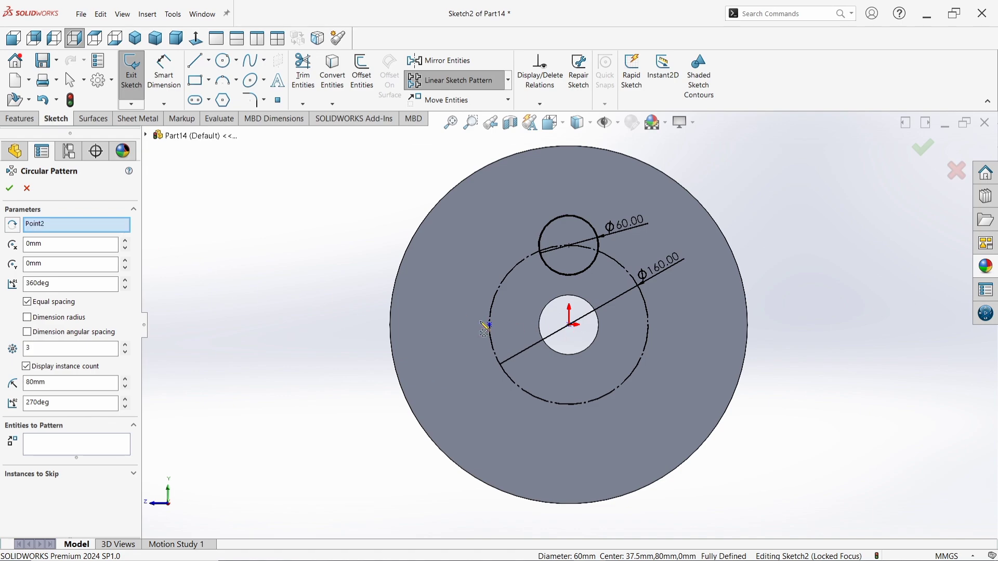
{"action": "left_click_drag", "start_coordinate": [111, 348], "coordinate": [23, 353]}
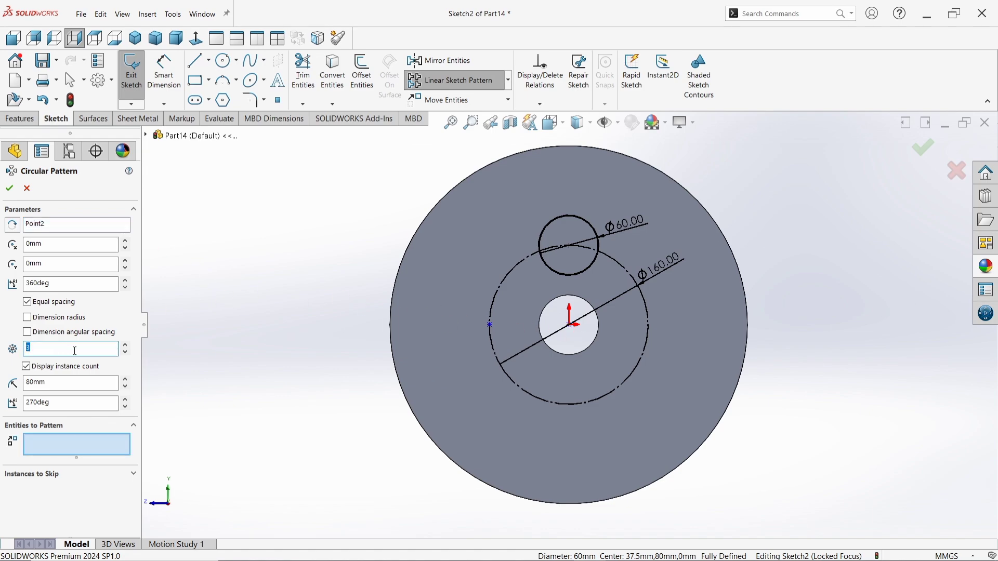
{"action": "left_click", "coordinate": [94, 450]}
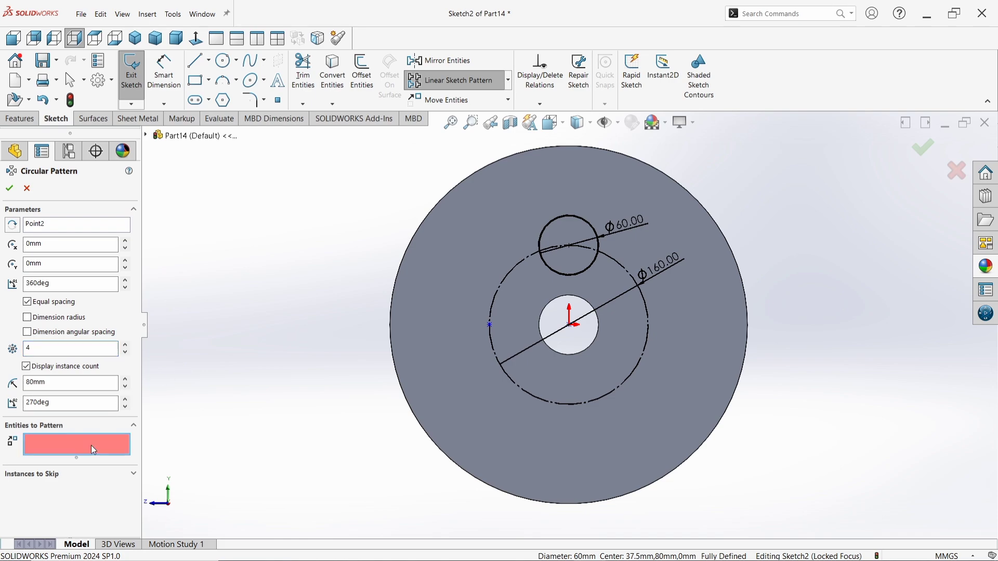
{"action": "left_click", "coordinate": [541, 240]}
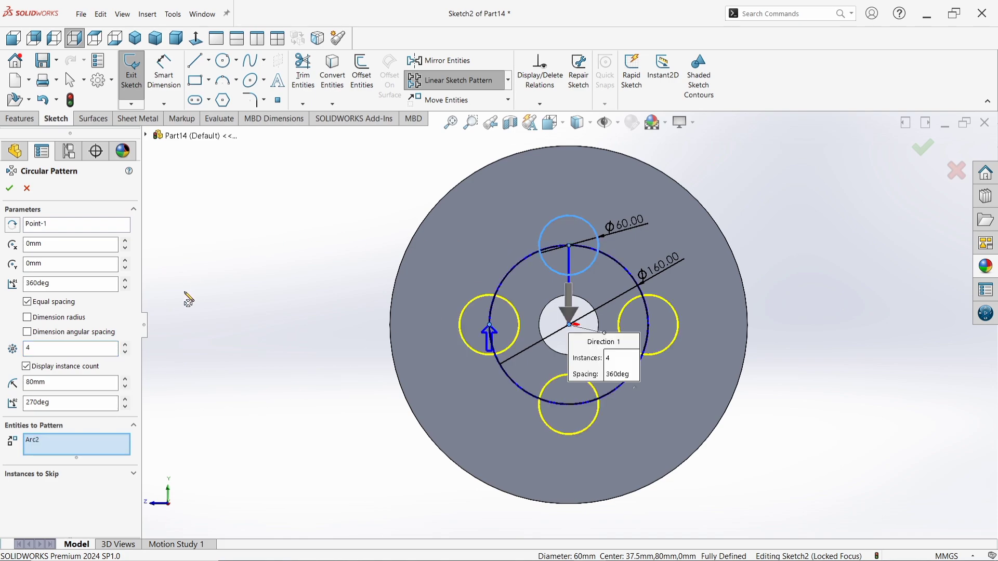
{"action": "left_click", "coordinate": [9, 188]}
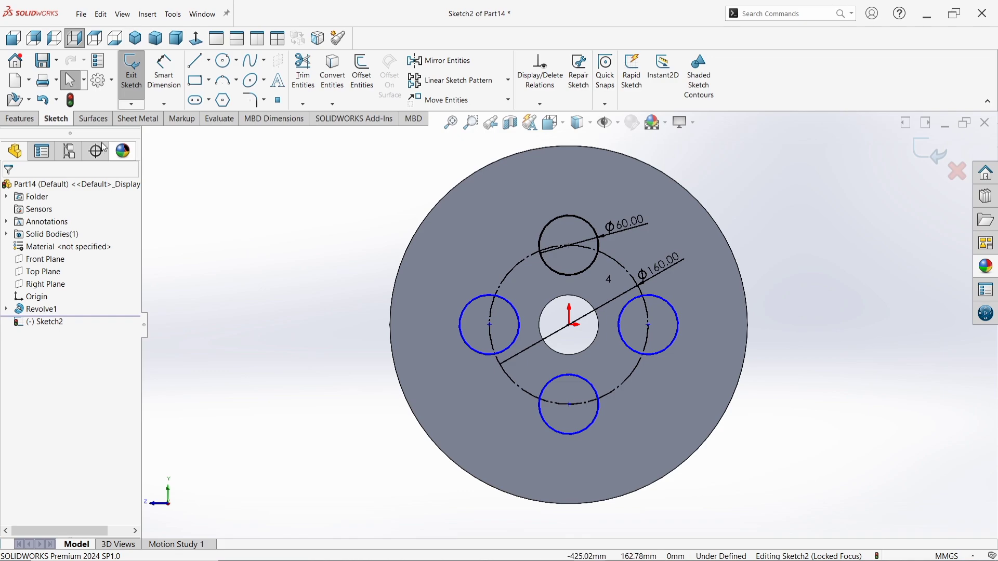
Step: Cut the four patterned circles out of the wheel with a Through All Extruded Cut
{"action": "left_click", "coordinate": [22, 120]}
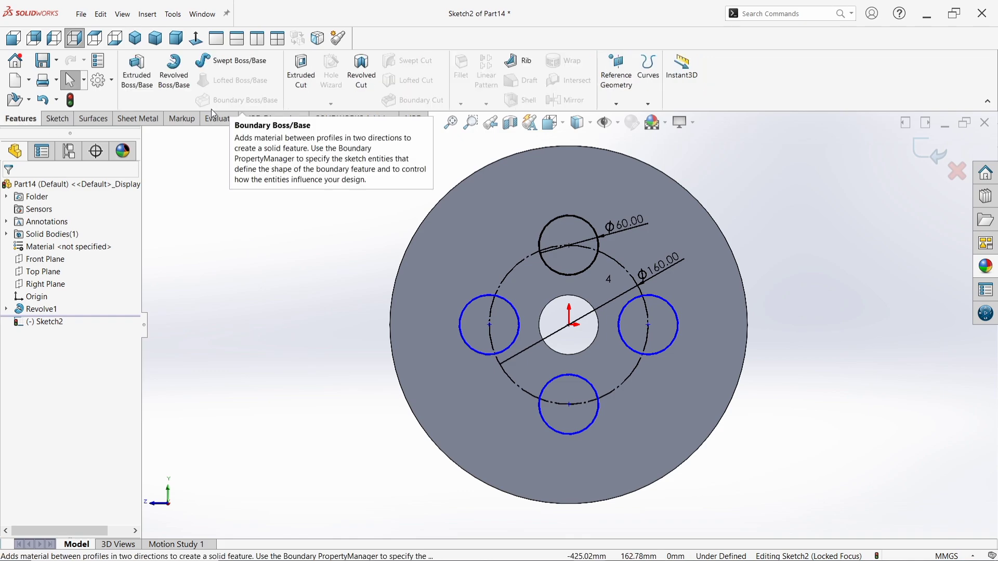
{"action": "left_click", "coordinate": [301, 73]}
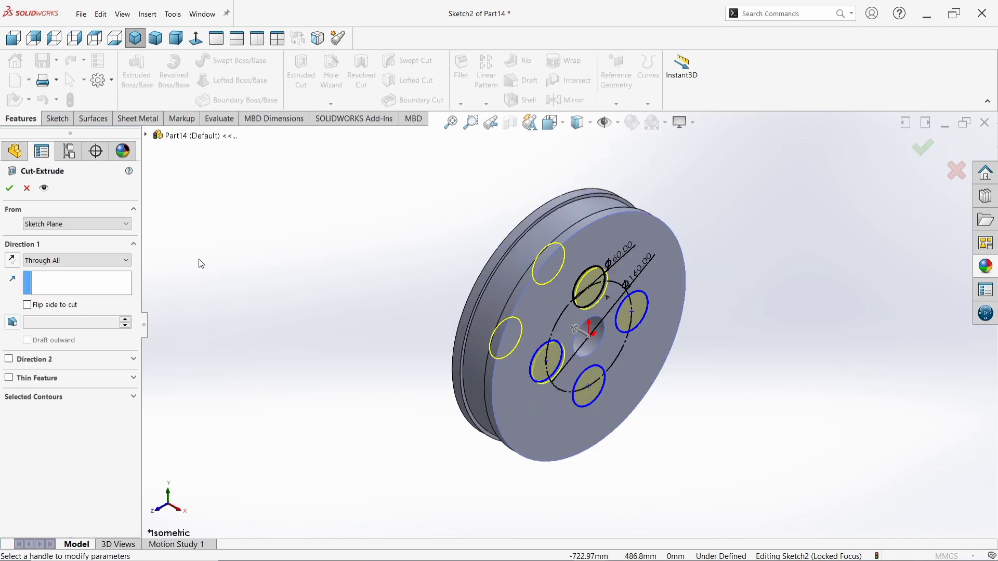
{"action": "left_click", "coordinate": [125, 260]}
{"action": "left_click", "coordinate": [97, 281]}
{"action": "left_click", "coordinate": [10, 188]}
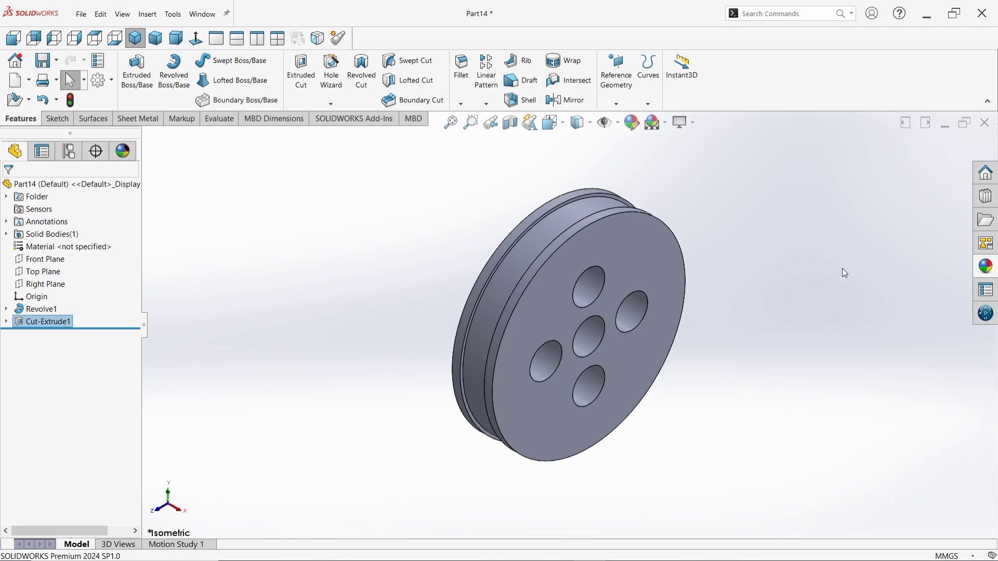
Step: Change the scene to a plain white background and turn on RealView Graphics for the wheel
{"action": "middle_click_drag", "start_coordinate": [791, 468], "coordinate": [770, 478]}
{"action": "scroll", "coordinate": [503, 280], "scroll_direction": "up", "scroll_amount": 3}
{"action": "scroll", "coordinate": [561, 334], "scroll_direction": "down", "scroll_amount": 4}
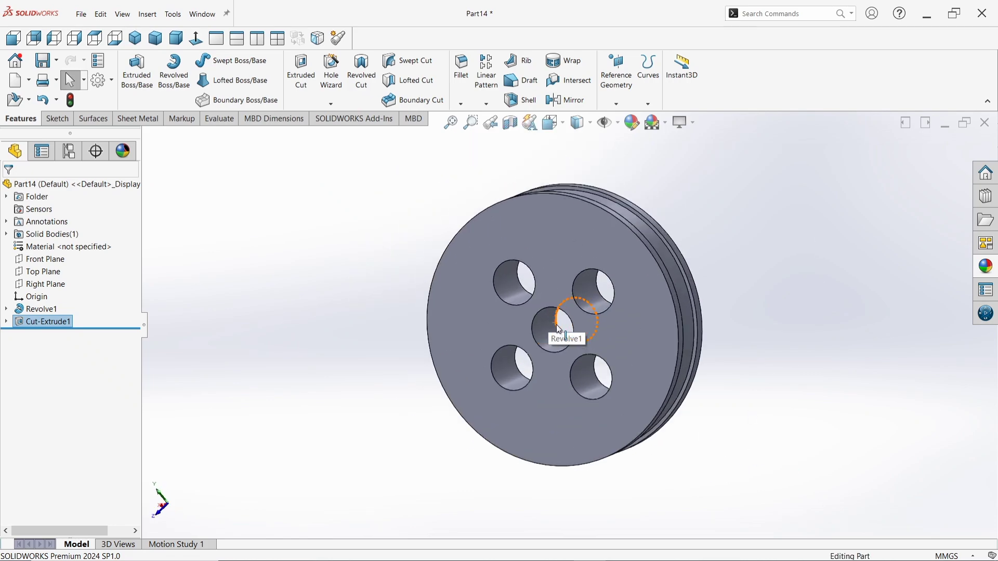
{"action": "mouse_move", "coordinate": [806, 496]}
{"action": "middle_mouse_down"}
{"action": "mouse_move", "coordinate": [474, 504]}
{"action": "mouse_move", "coordinate": [791, 495]}
{"action": "mouse_move", "coordinate": [865, 475]}
{"action": "mouse_move", "coordinate": [871, 485]}
{"action": "mouse_move", "coordinate": [797, 497]}
{"action": "mouse_move", "coordinate": [806, 499]}
{"action": "middle_mouse_up"}
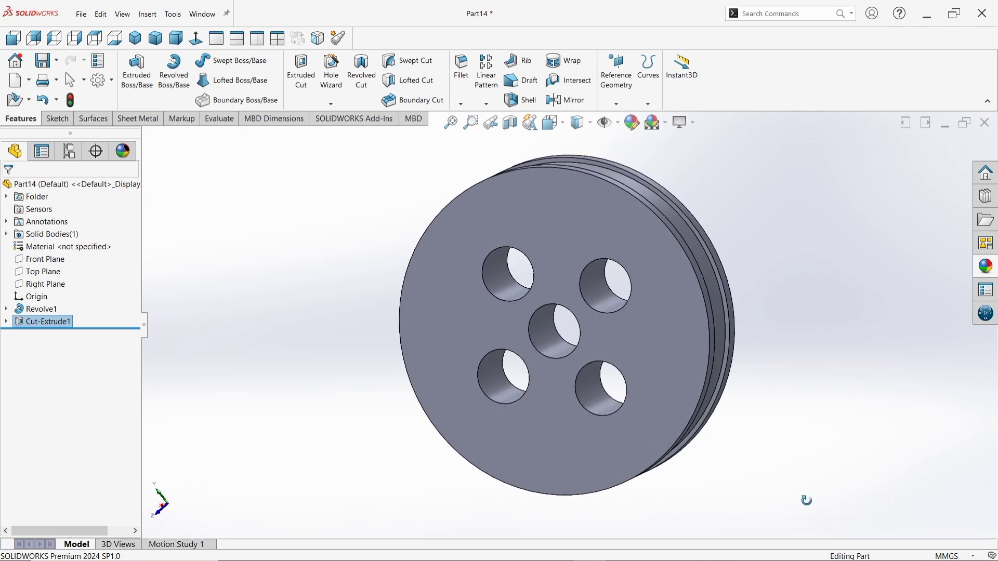
{"action": "left_click", "coordinate": [659, 123]}
{"action": "left_click", "coordinate": [674, 155]}
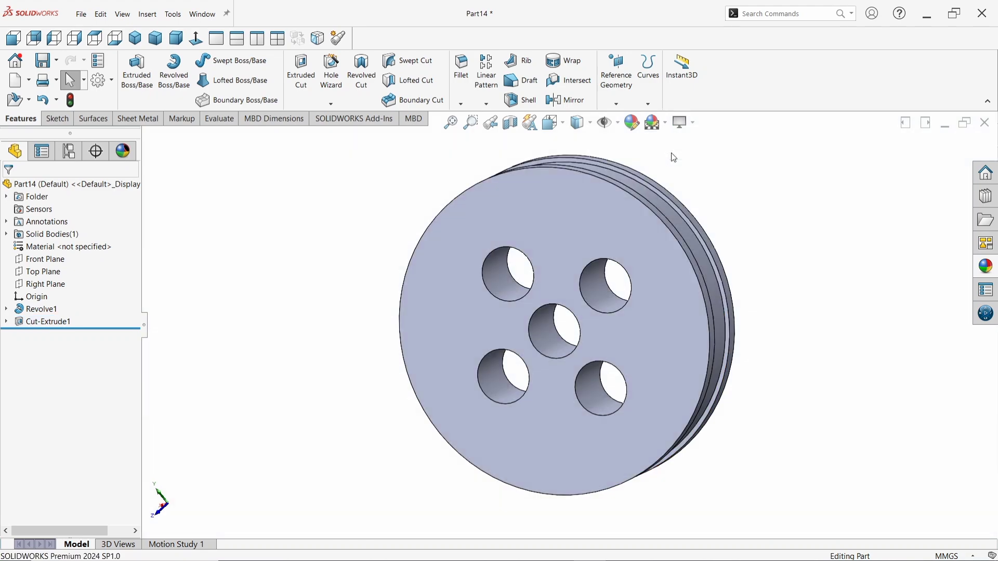
{"action": "left_click", "coordinate": [694, 124]}
{"action": "left_click", "coordinate": [699, 139]}
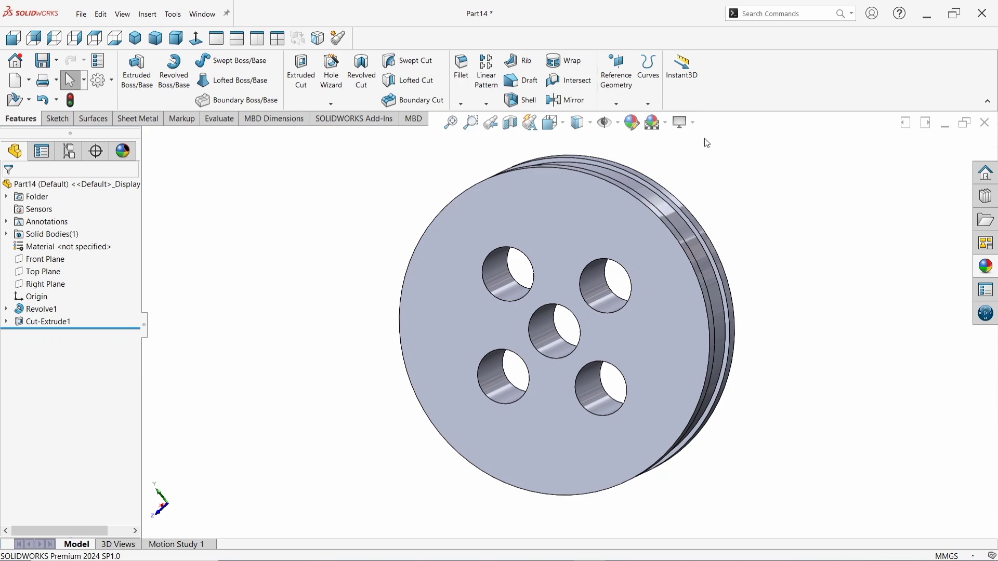
{"action": "left_click", "coordinate": [693, 123]}
{"action": "left_click", "coordinate": [699, 152]}
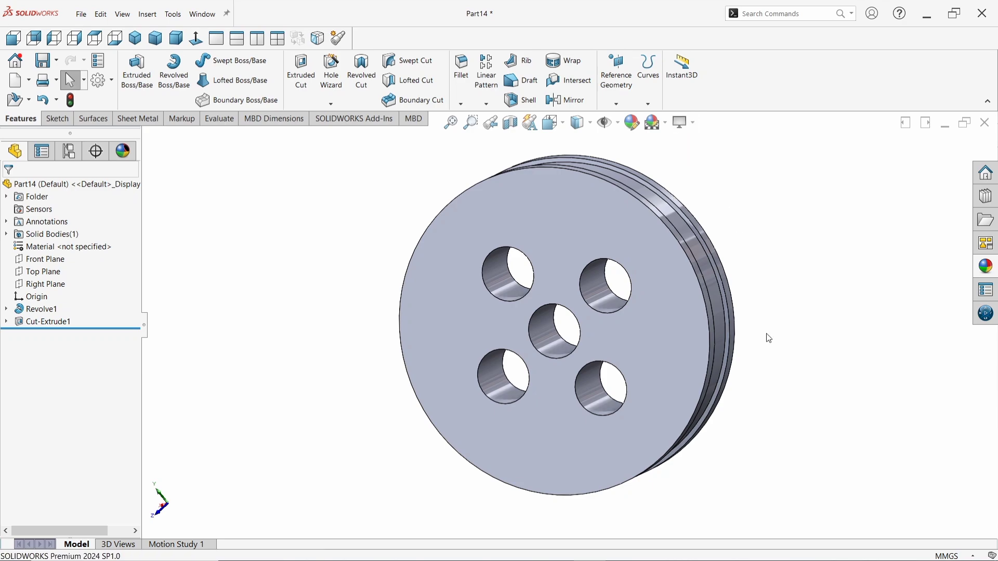
Step: Apply a magnesium appearance from the metal appearances to the whole pulley wheel
{"action": "middle_click_drag", "start_coordinate": [765, 461], "coordinate": [796, 387]}
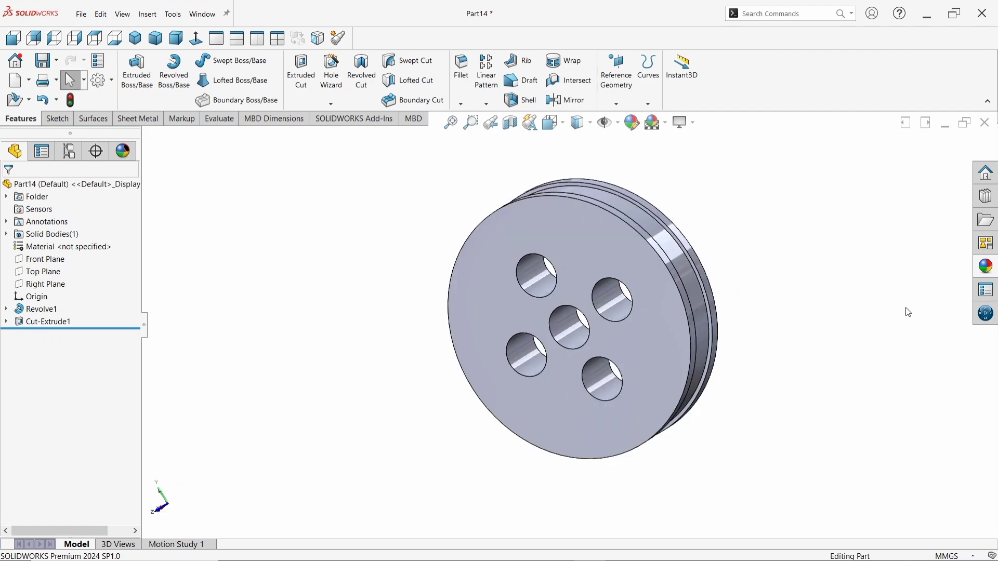
{"action": "left_click", "coordinate": [986, 267]}
{"action": "left_click", "coordinate": [887, 158]}
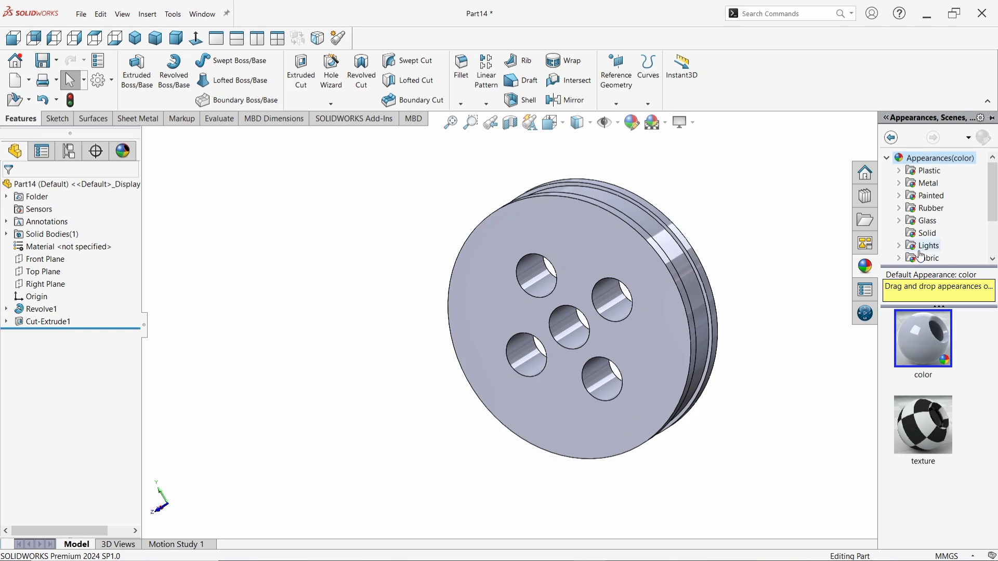
{"action": "scroll", "coordinate": [918, 250], "scroll_direction": "down", "scroll_amount": 1}
{"action": "scroll", "coordinate": [917, 250], "scroll_direction": "up", "scroll_amount": 1}
{"action": "left_click", "coordinate": [902, 183]}
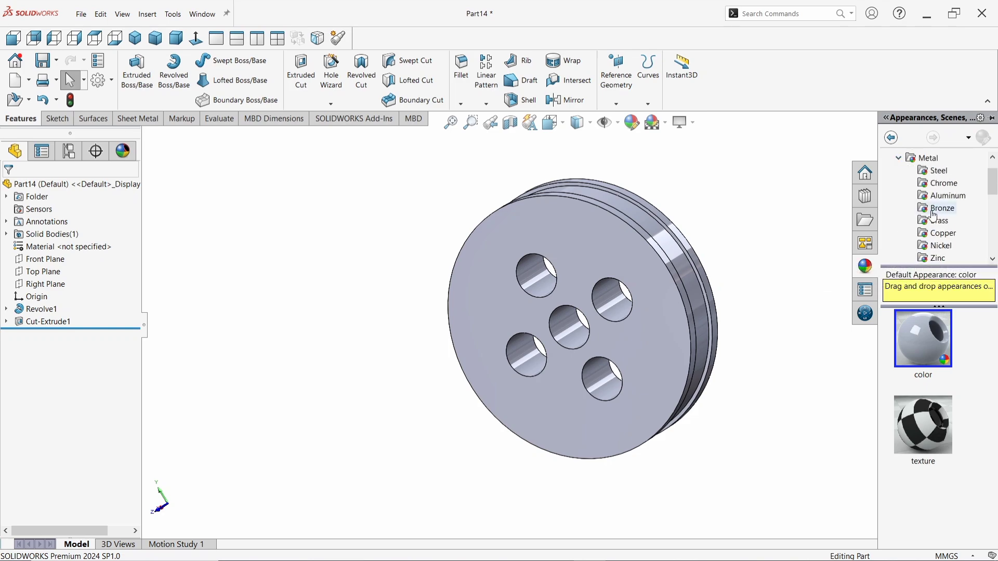
{"action": "left_click", "coordinate": [935, 244]}
{"action": "scroll", "coordinate": [944, 253], "scroll_direction": "down", "scroll_amount": 1}
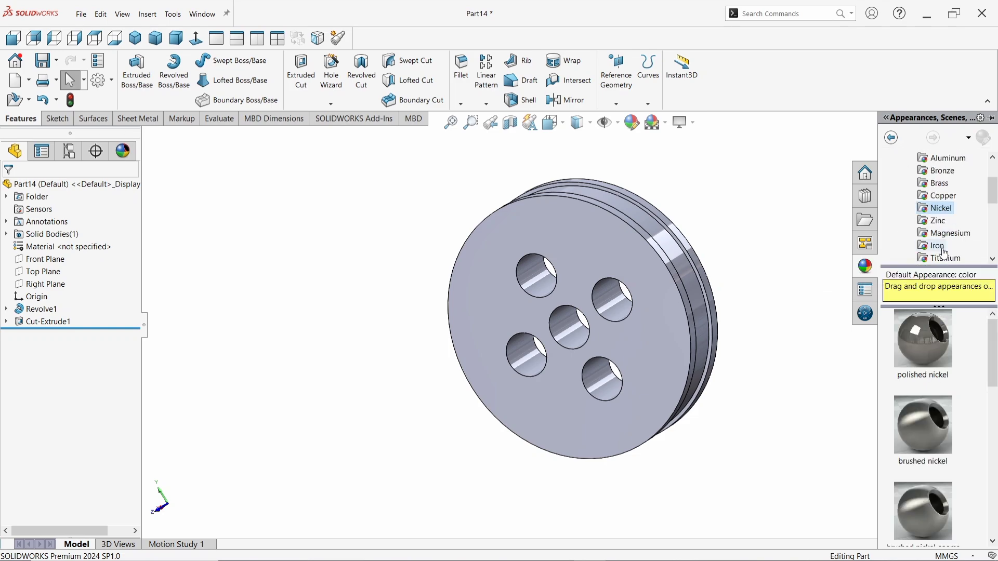
{"action": "left_click", "coordinate": [958, 235]}
{"action": "scroll", "coordinate": [912, 440], "scroll_direction": "down", "scroll_amount": 1}
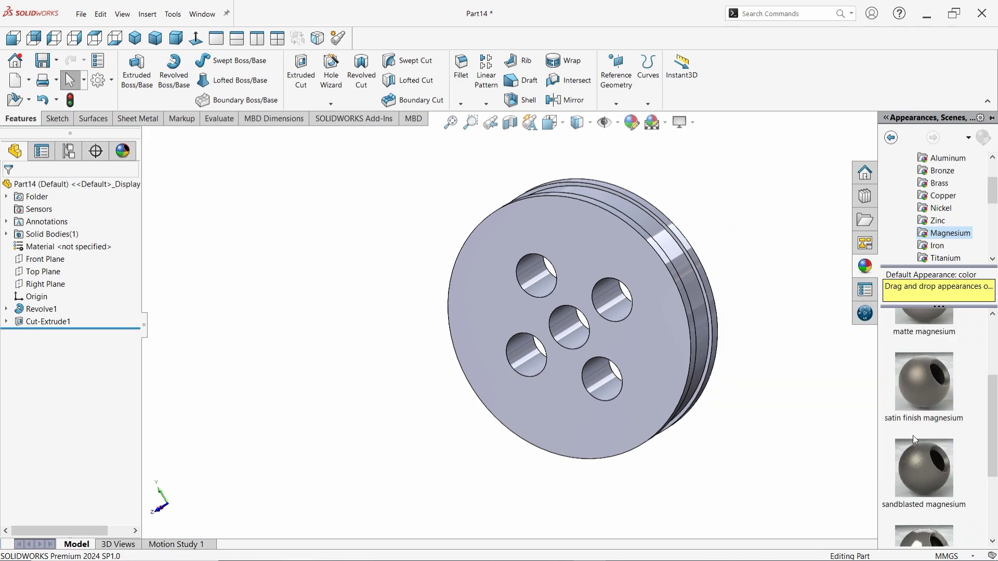
{"action": "scroll", "coordinate": [915, 405], "scroll_direction": "down", "scroll_amount": 2}
{"action": "double_click", "coordinate": [916, 443]}
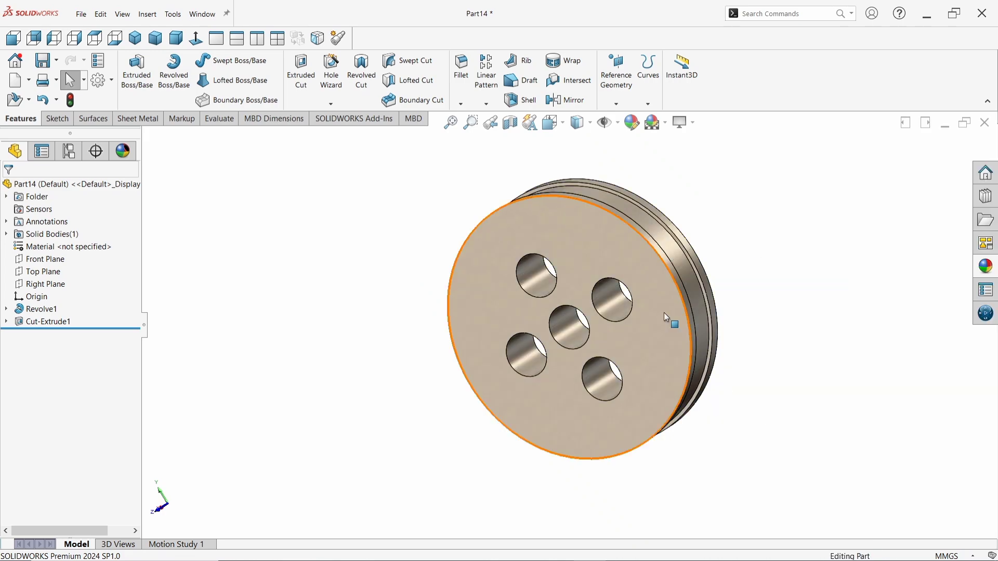
{"action": "scroll", "coordinate": [570, 314], "scroll_direction": "down", "scroll_amount": 2}
{"action": "scroll", "coordinate": [593, 260], "scroll_direction": "down", "scroll_amount": 1}
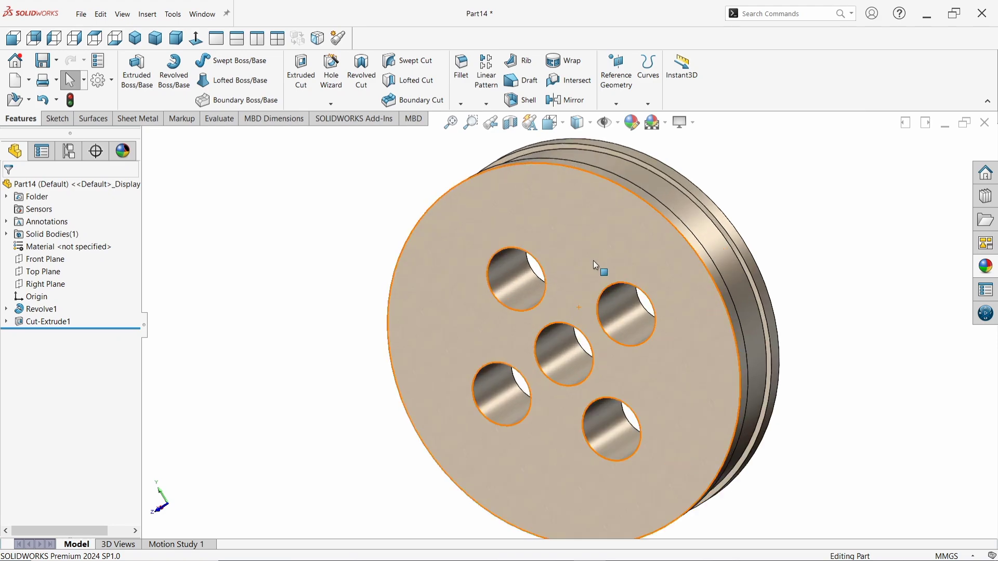
{"action": "scroll", "coordinate": [603, 312], "scroll_direction": "up", "scroll_amount": 1}
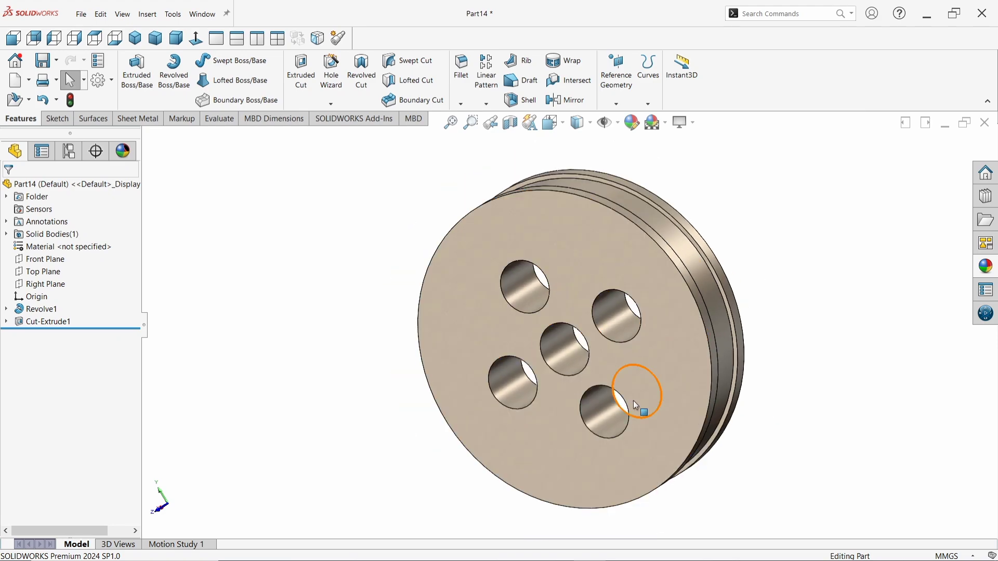
{"action": "left_click", "coordinate": [557, 349]}
{"action": "middle_click_drag", "start_coordinate": [938, 522], "coordinate": [350, 525]}
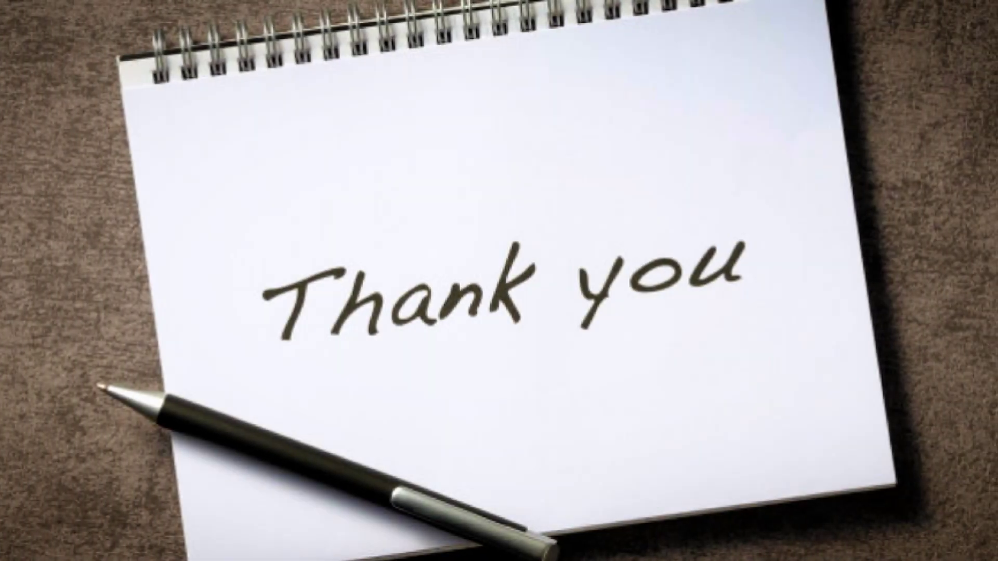